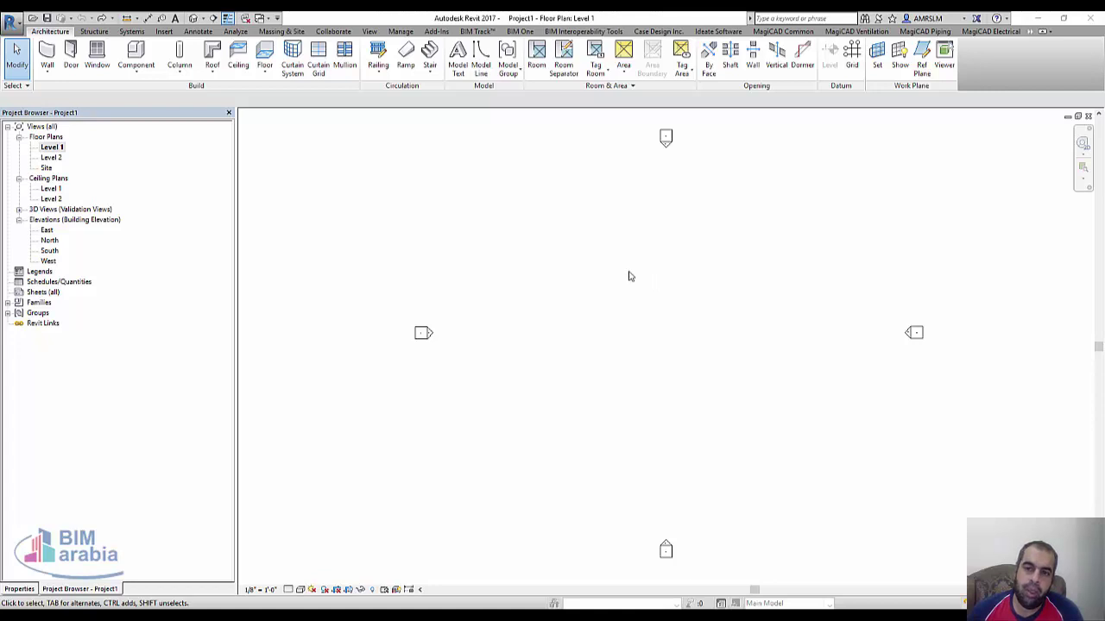
Draw four walls as a rectangle from two opposite corners on the Level 1 plan.
click(46, 56)
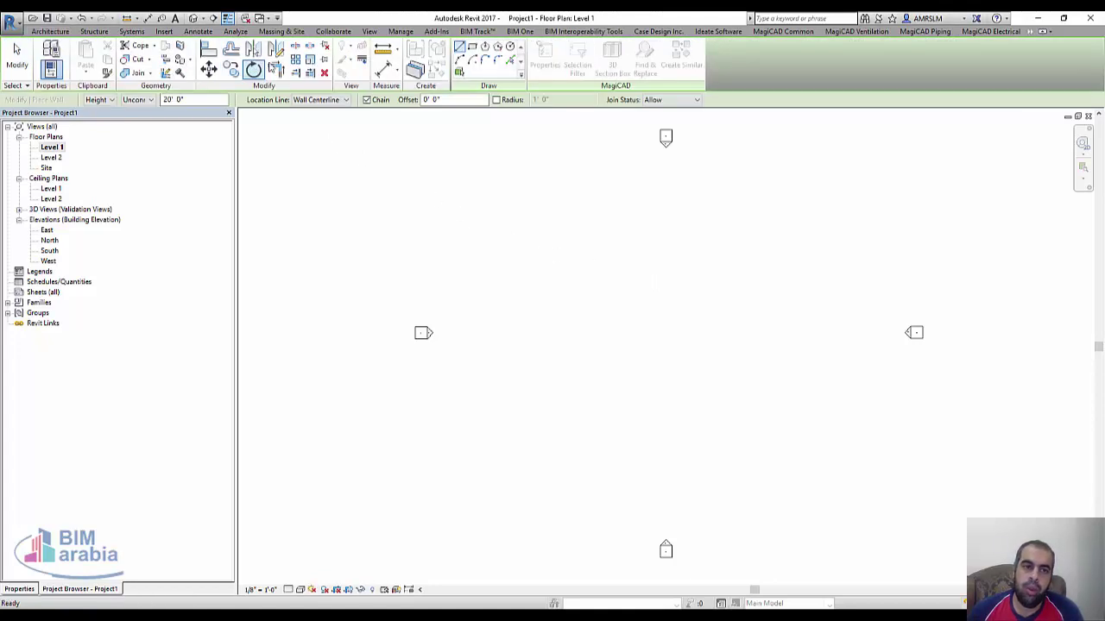
click(472, 48)
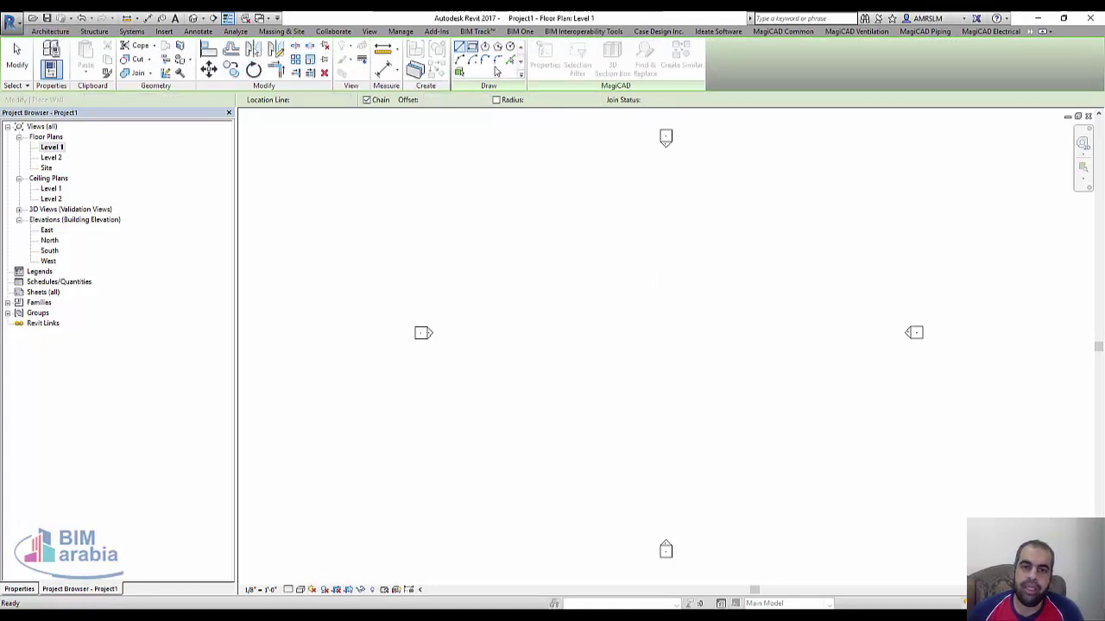
click(614, 253)
click(755, 392)
key(Escape)
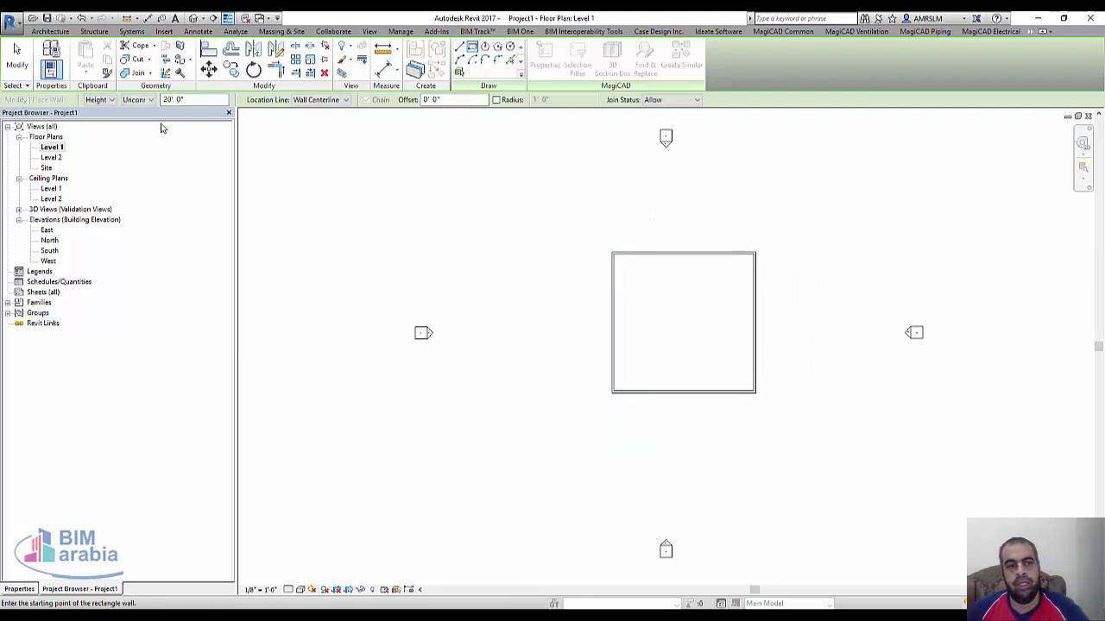
key(Escape)
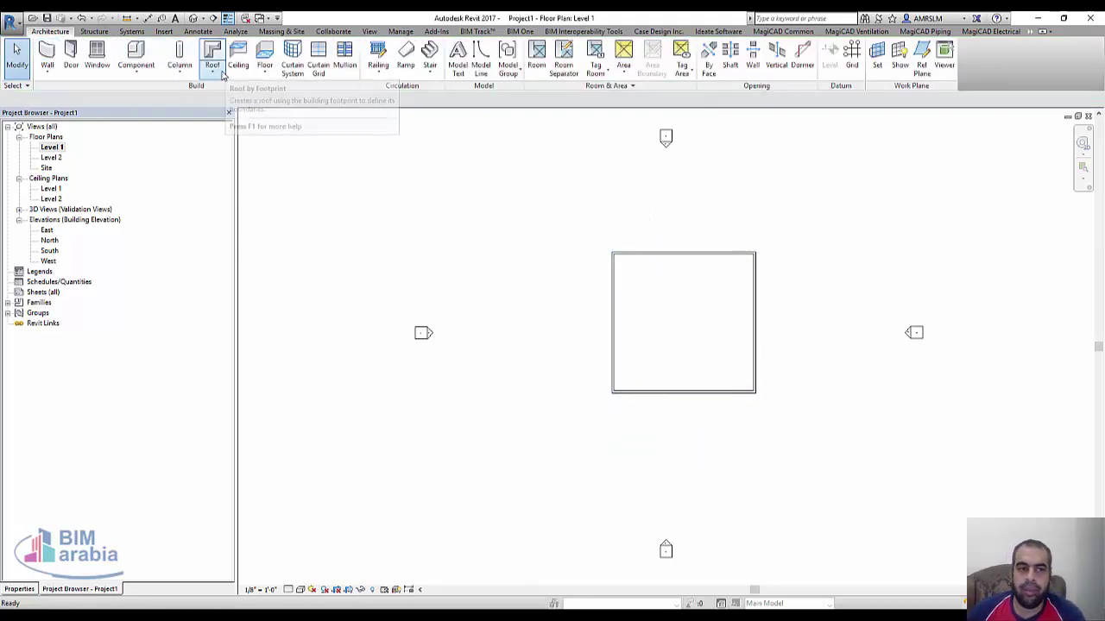
Create a Level 2 footprint roof with 2' 0" overhang, sloping on all four walls.
click(213, 72)
click(229, 91)
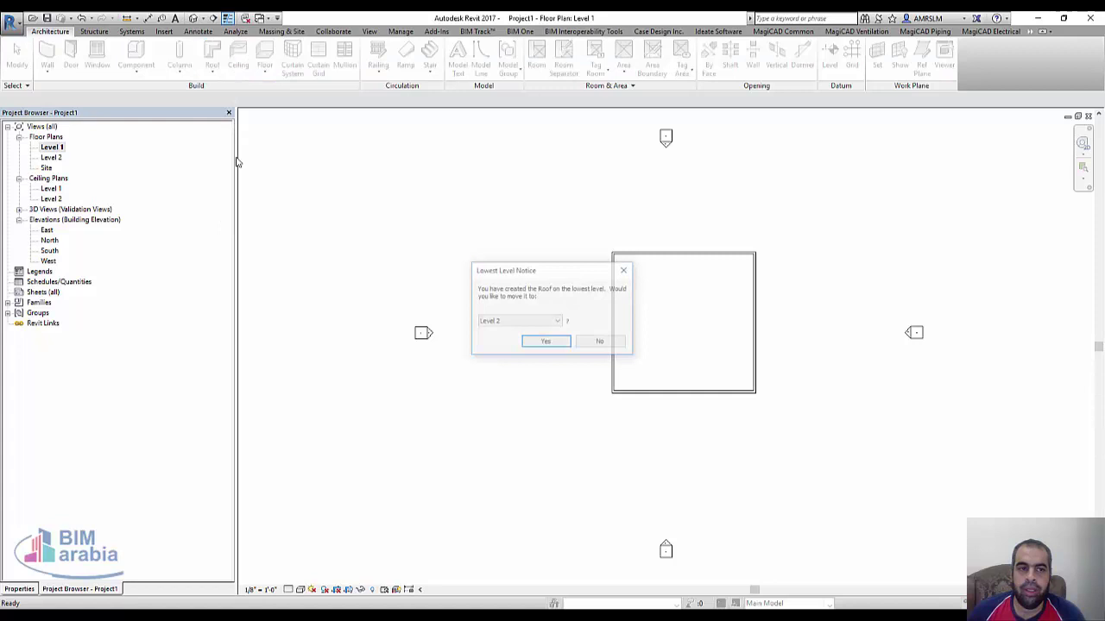
click(542, 338)
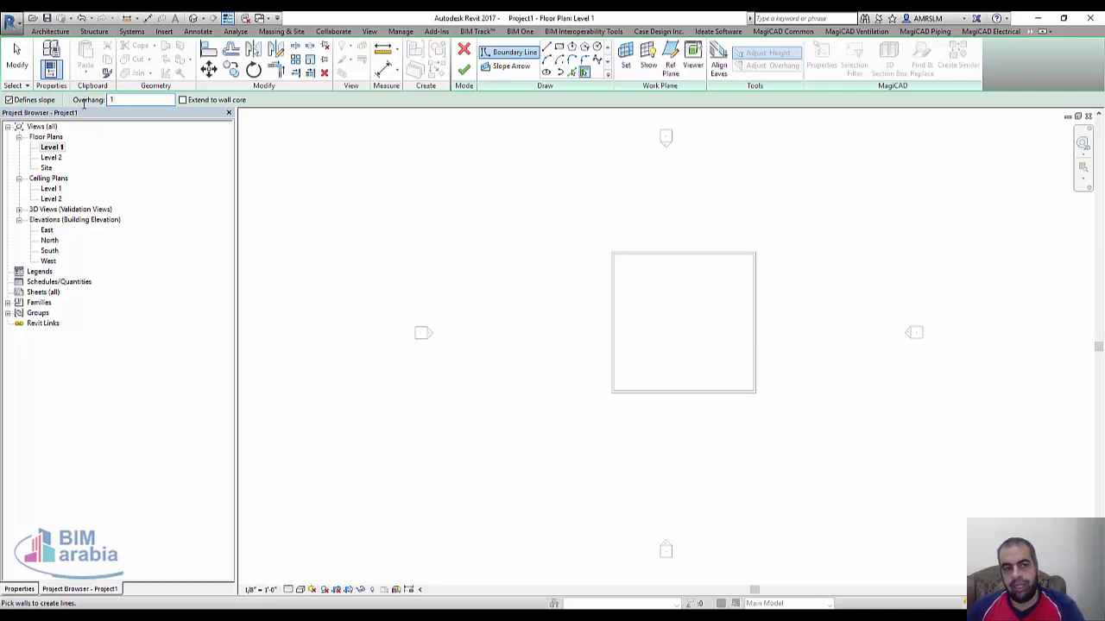
key(Return)
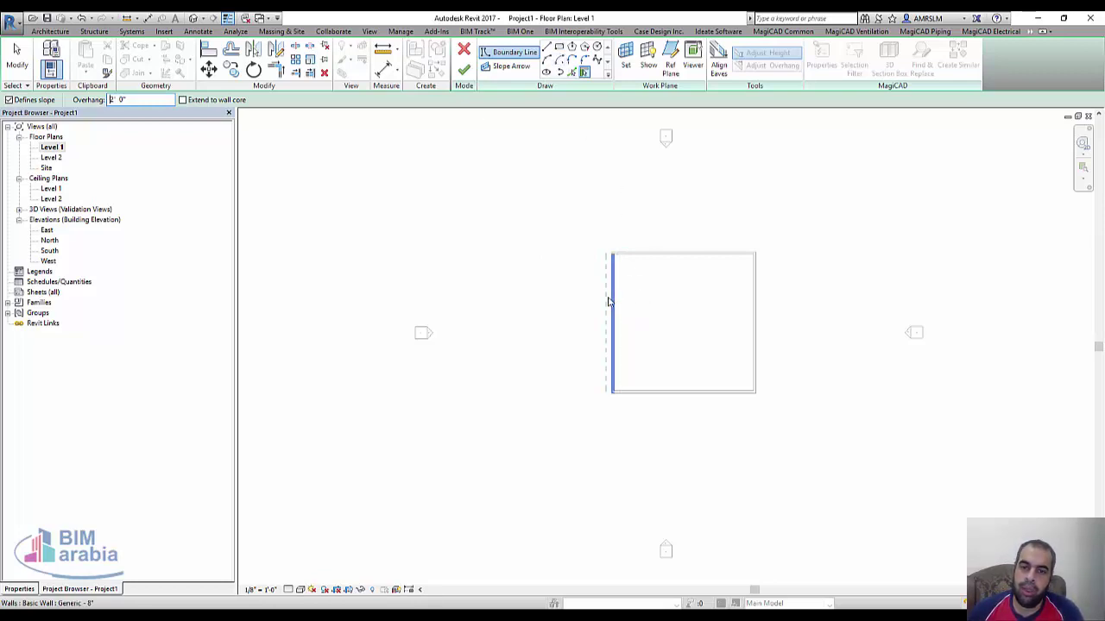
click(608, 301)
click(634, 255)
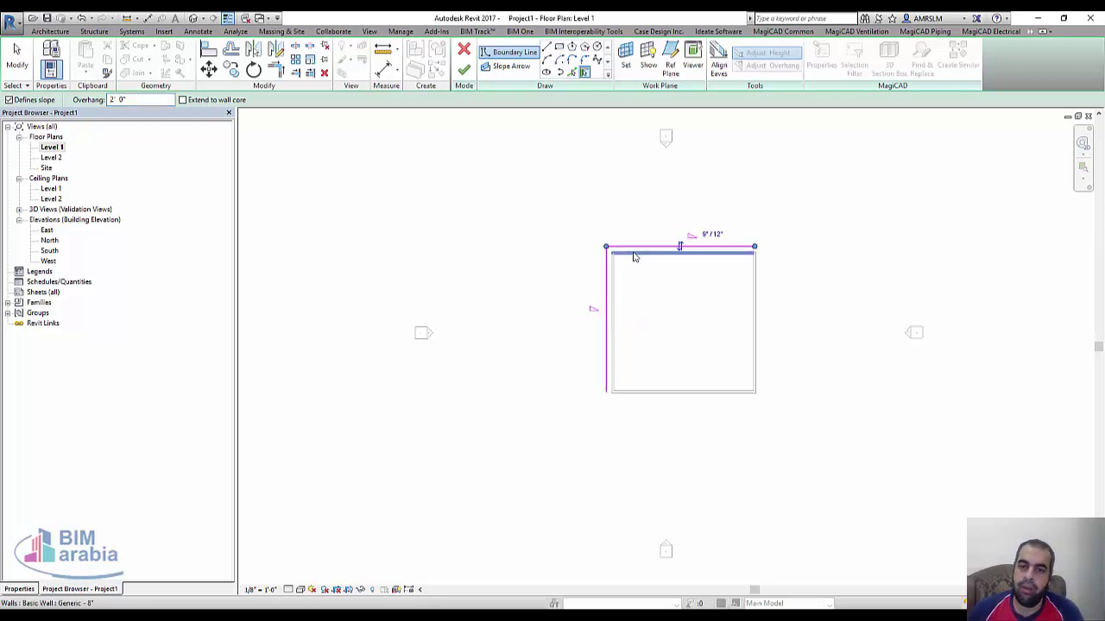
click(752, 321)
click(725, 396)
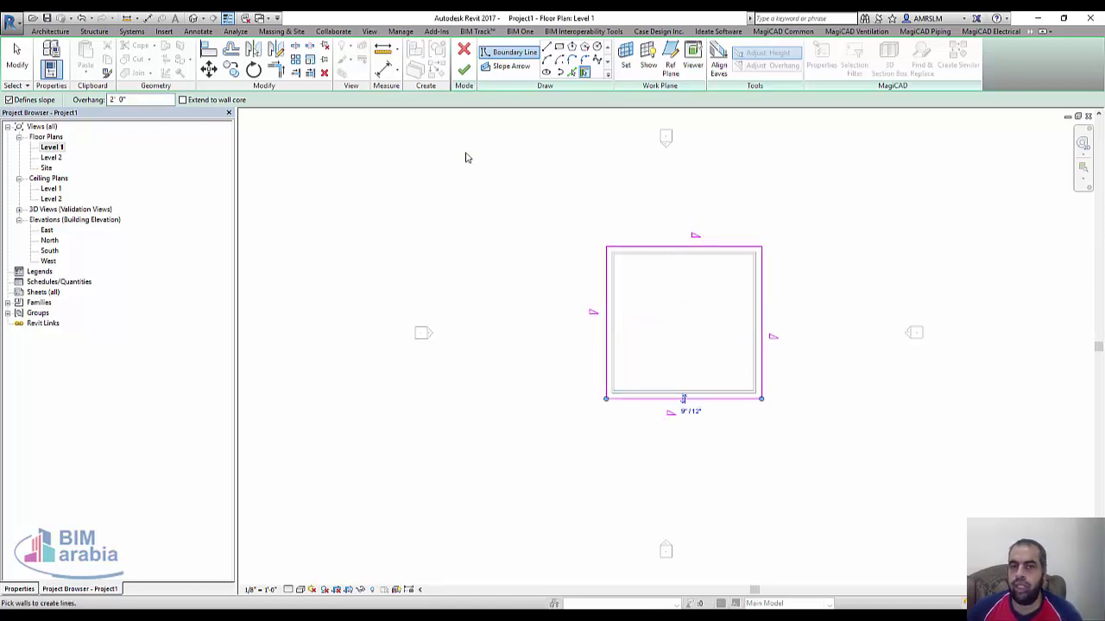
click(464, 70)
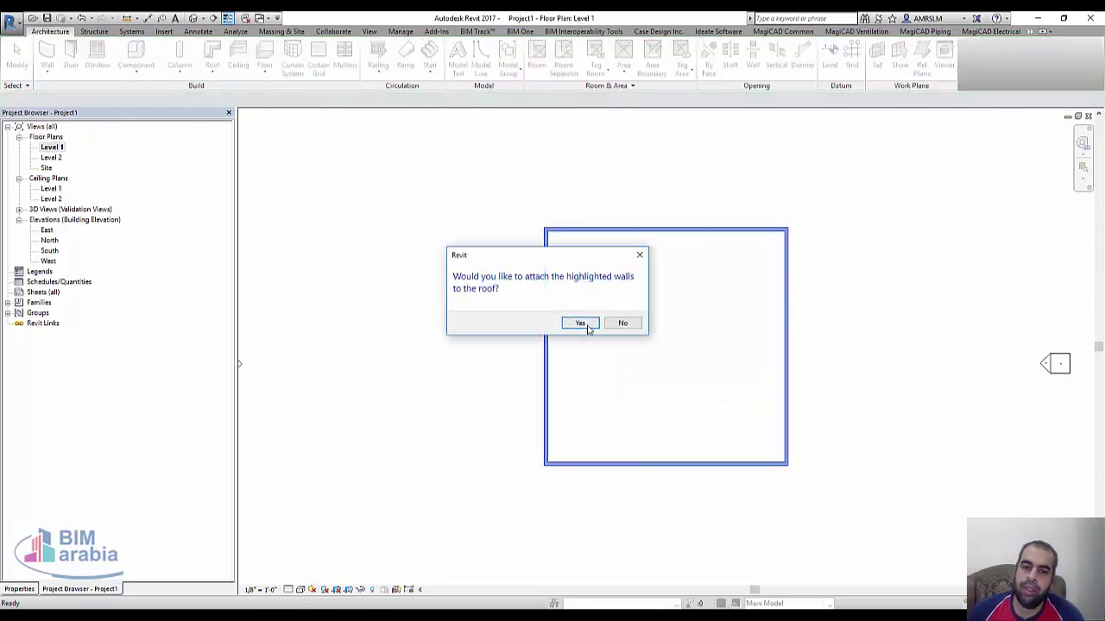
Attach the walls to the roof and view the building in 3D from the front.
click(580, 322)
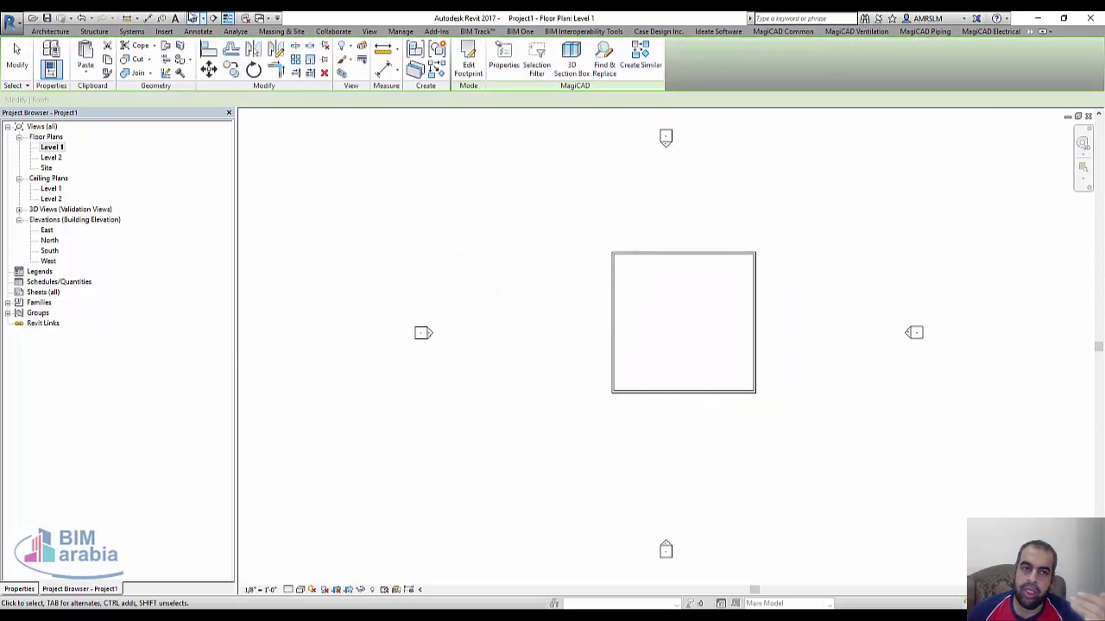
click(194, 18)
key(Escape)
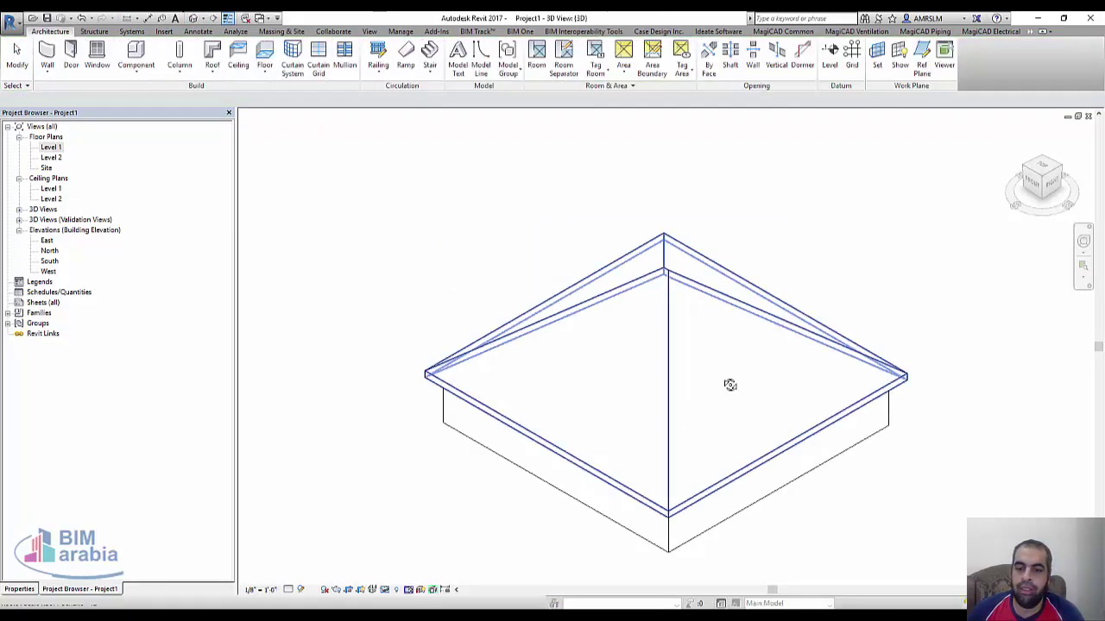
shift+middle_drag(728, 385, 911, 376)
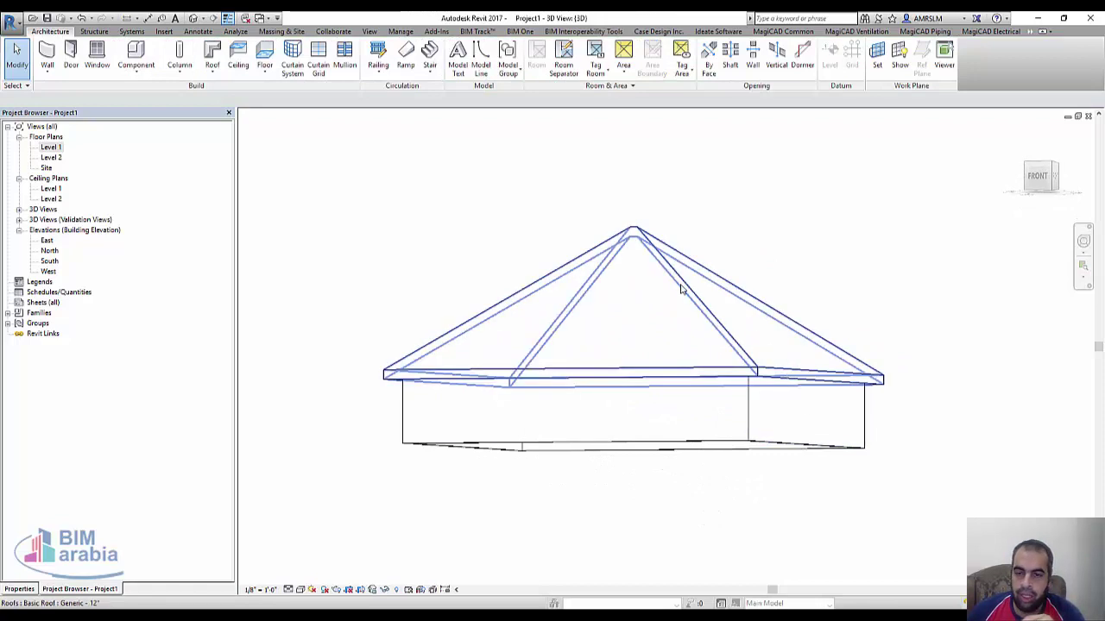
Drag the roof's apex handle down to flatten the top, then return to isometric.
click(677, 259)
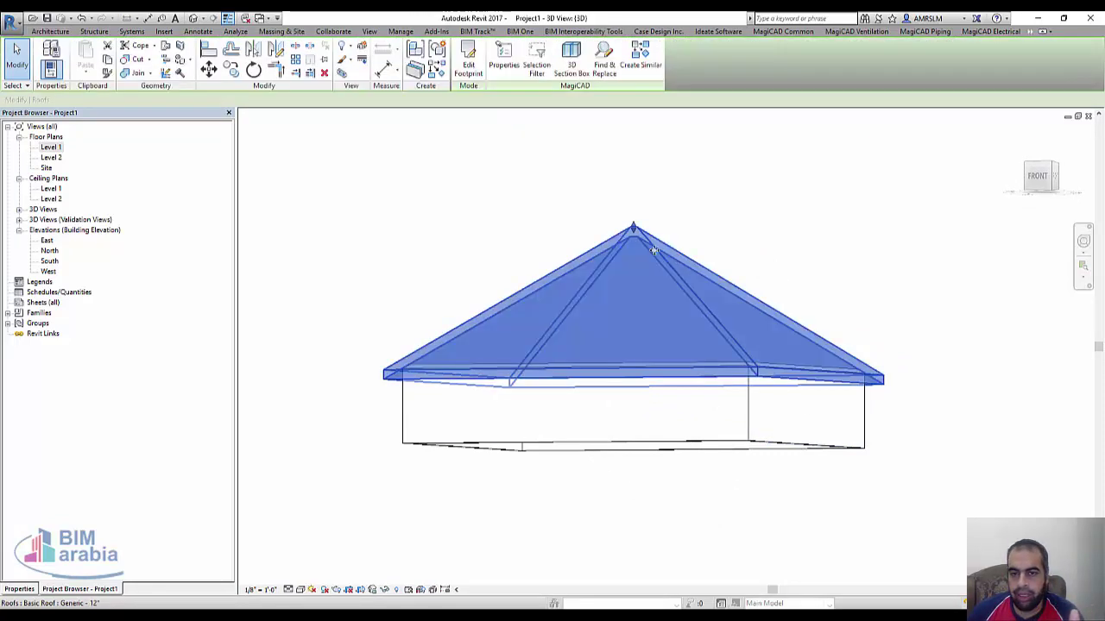
drag(636, 274, 639, 280)
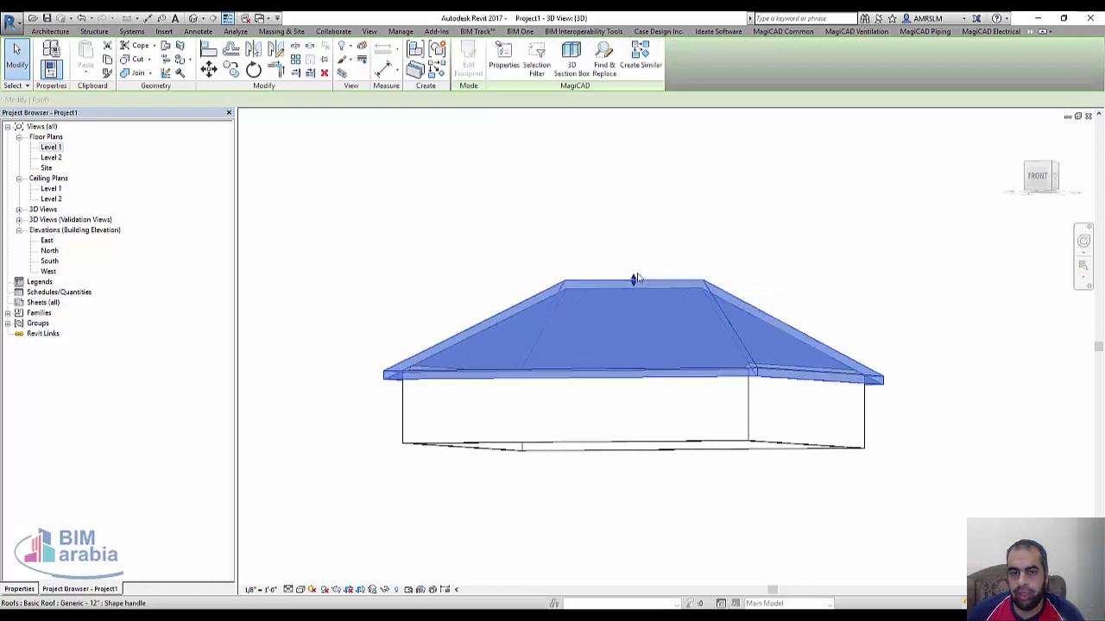
shift+middle_drag(721, 291, 814, 313)
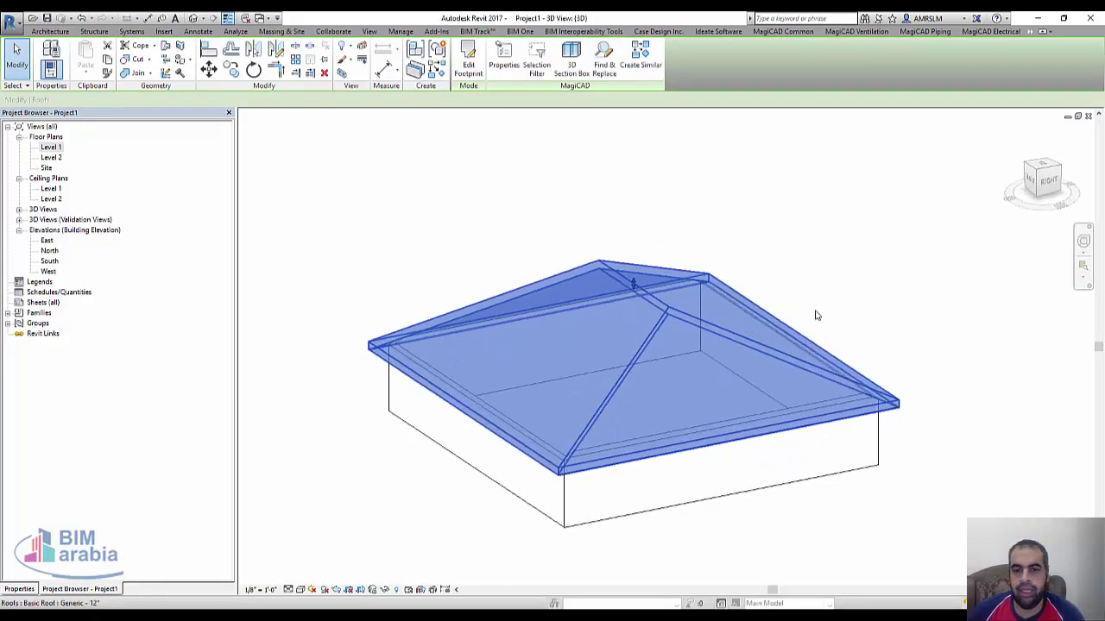
click(457, 148)
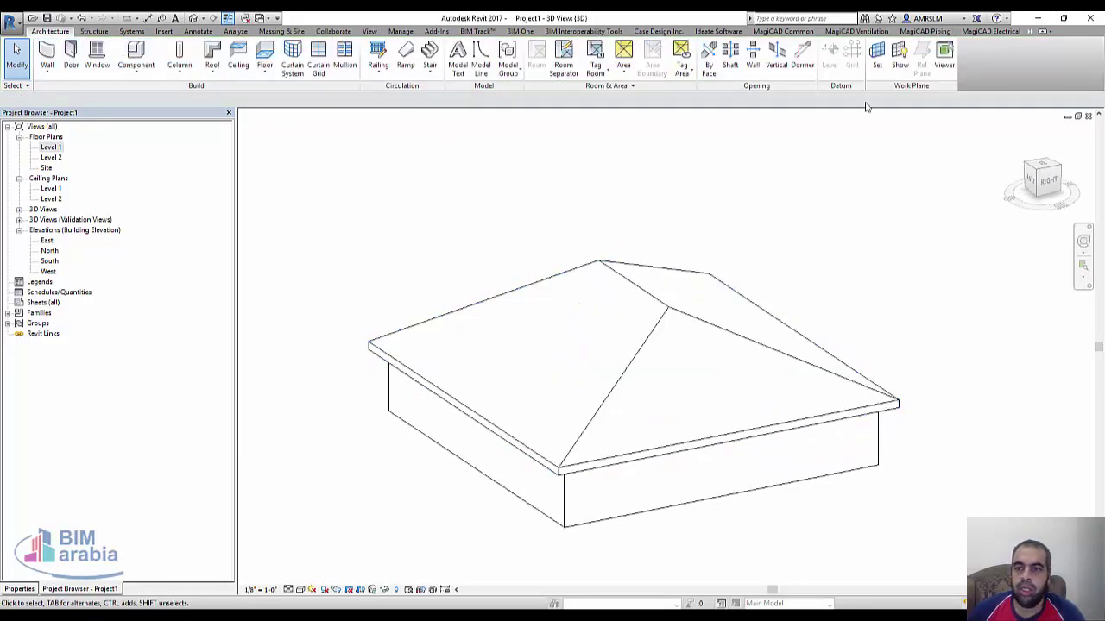
Show the work plane grid, begin setting a new work plane, and switch to wireframe.
click(898, 60)
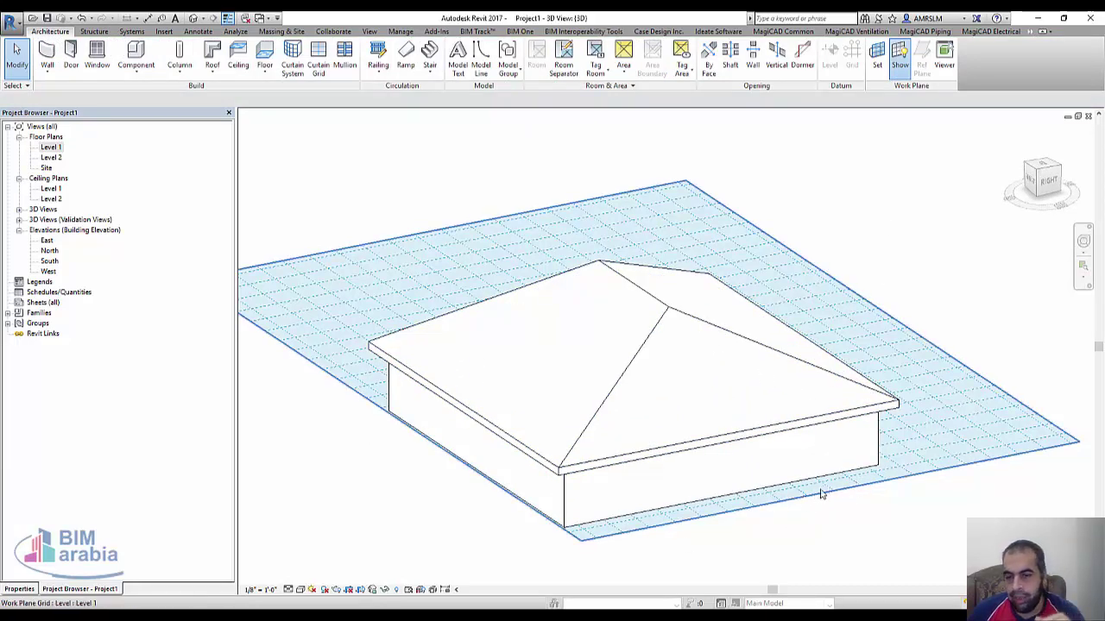
click(877, 57)
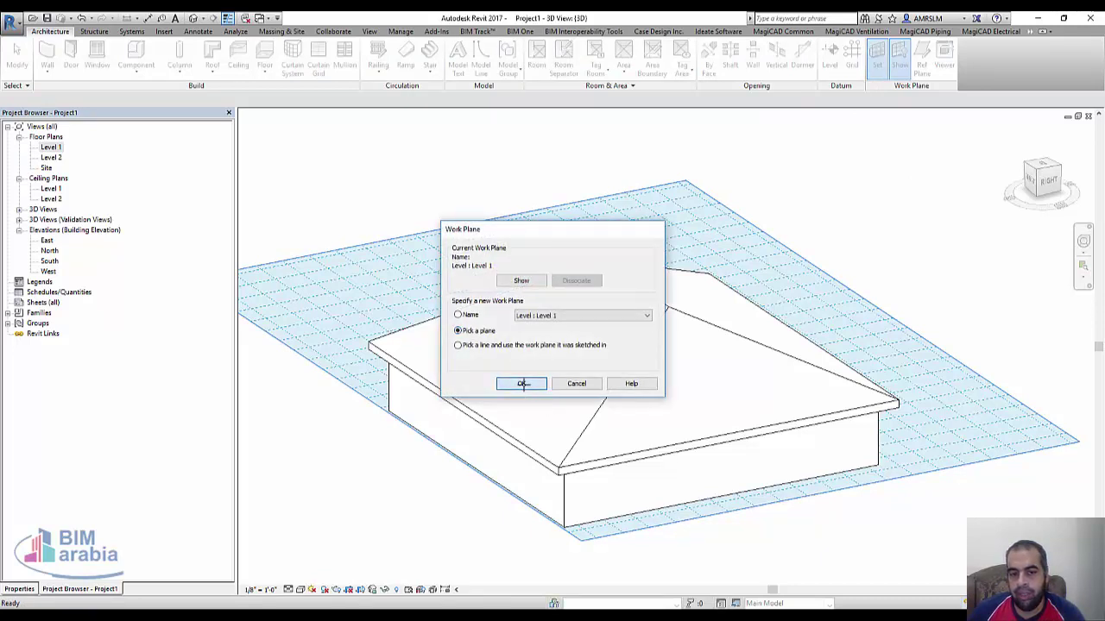
click(522, 384)
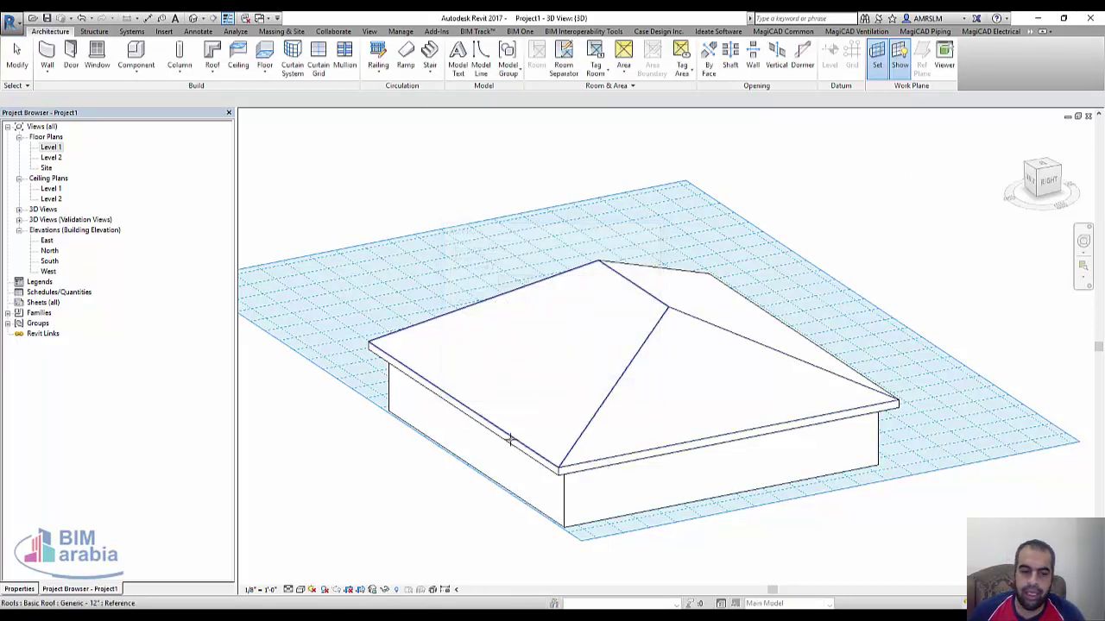
click(301, 591)
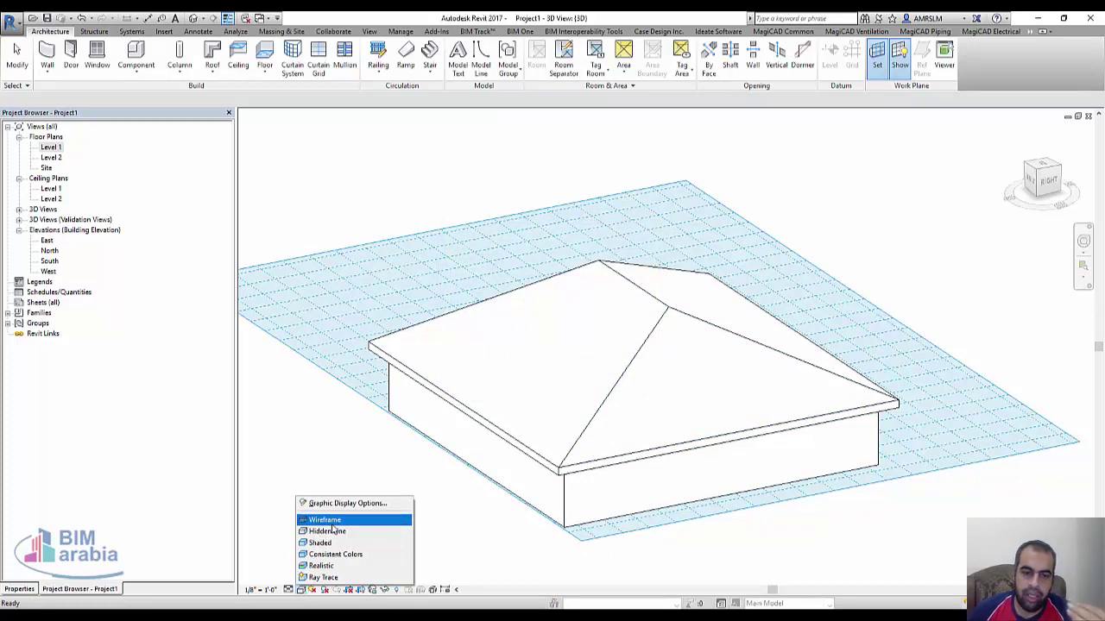
click(333, 523)
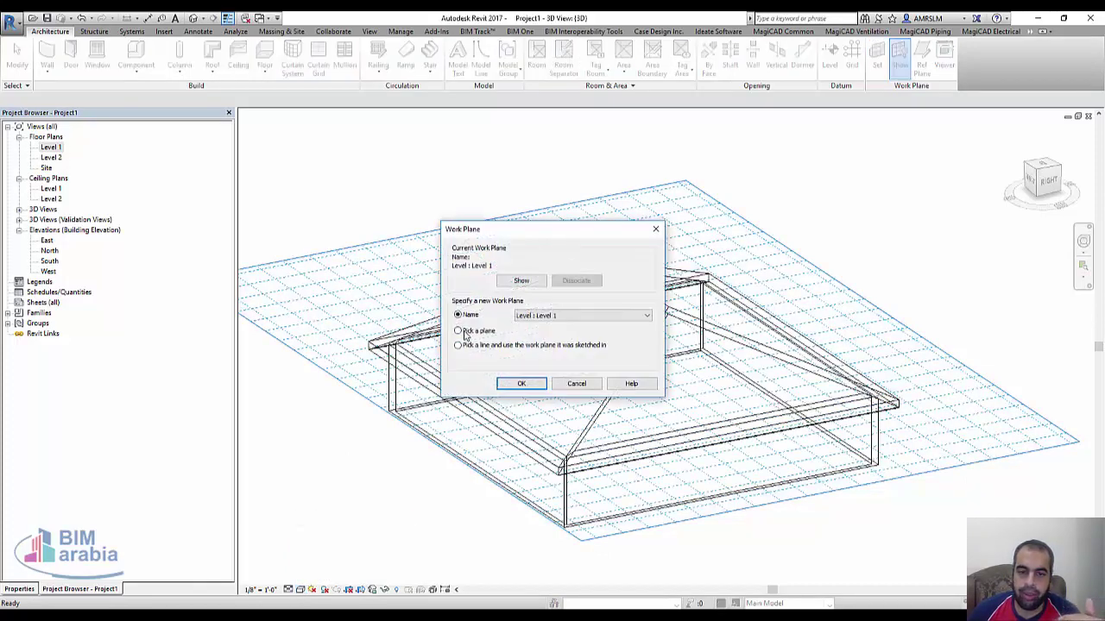
Pick the front sloped roof face as the work plane, then hide its grid.
click(498, 387)
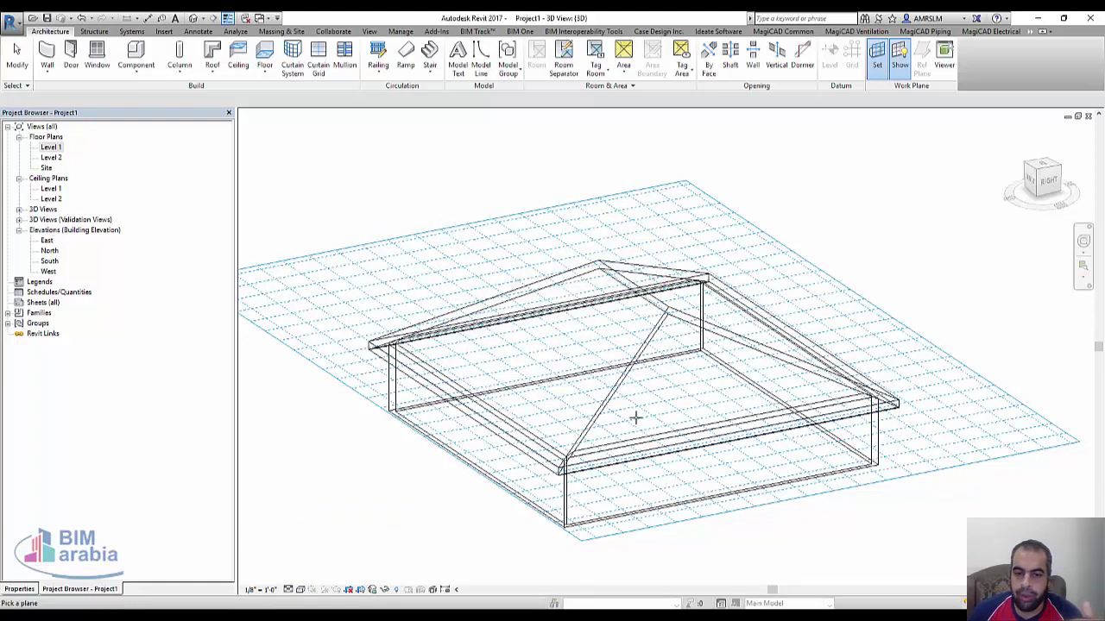
scroll(643, 415, up, 5)
mouse_move(645, 416)
shift+middle_down()
mouse_move(712, 395)
mouse_move(772, 415)
mouse_move(829, 318)
mouse_move(686, 272)
shift+middle_up()
click(602, 323)
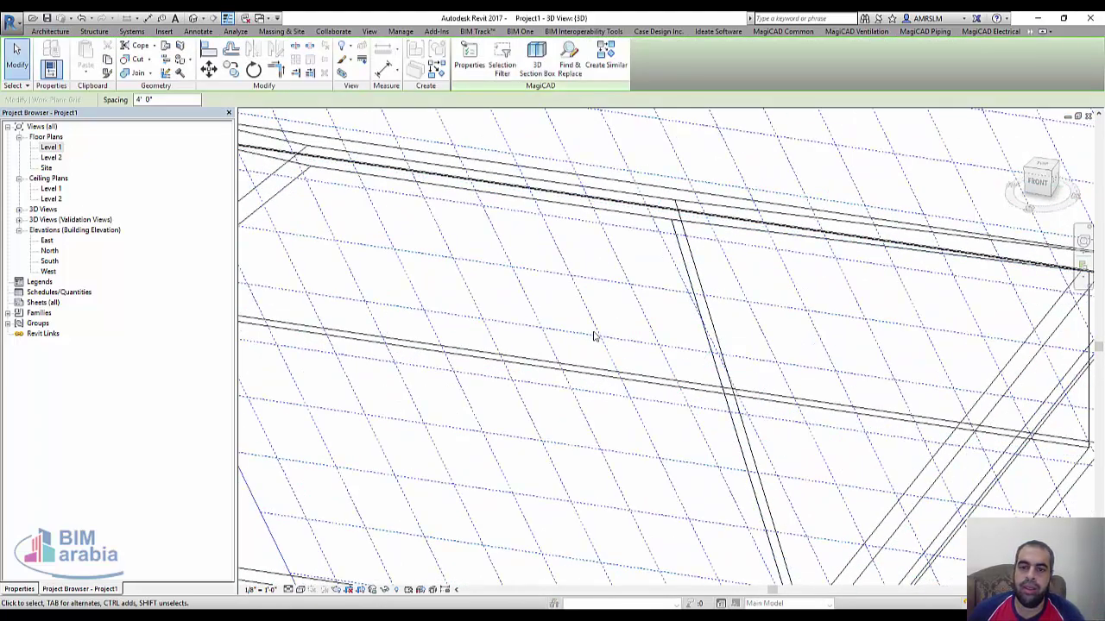
scroll(596, 343, down, 5)
mouse_move(594, 343)
shift+middle_down()
mouse_move(688, 198)
mouse_move(662, 271)
mouse_move(445, 122)
shift+middle_up()
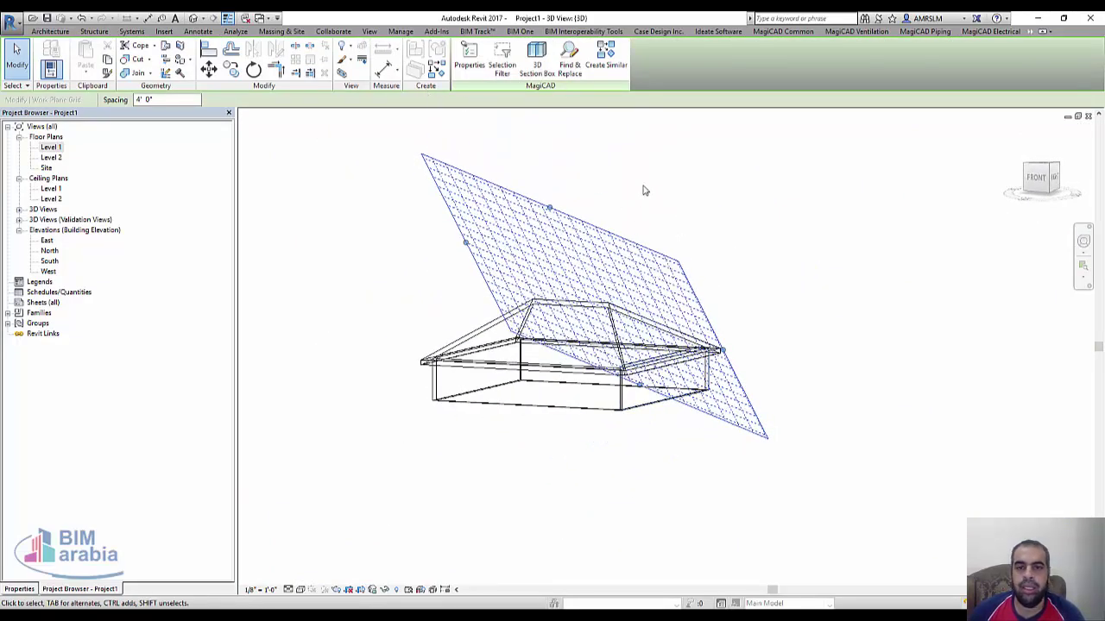
key(Escape)
click(898, 62)
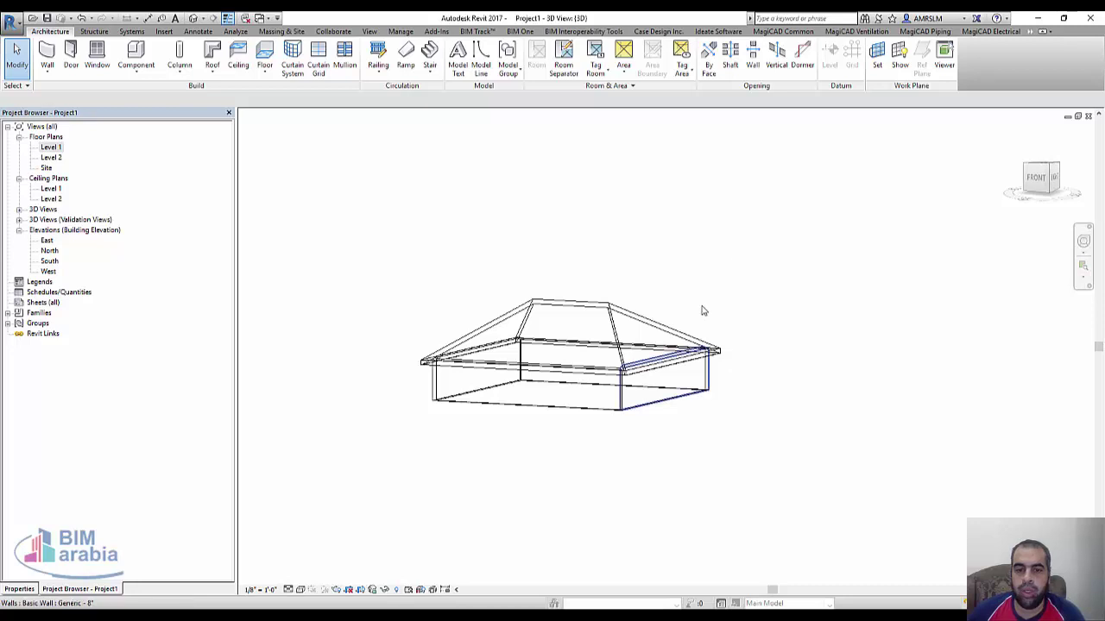
mouse_move(700, 311)
shift+middle_down()
mouse_move(705, 402)
mouse_move(691, 449)
shift+middle_up()
Start a beam system sketch bounded by the three edges of the triangular hip face.
click(94, 31)
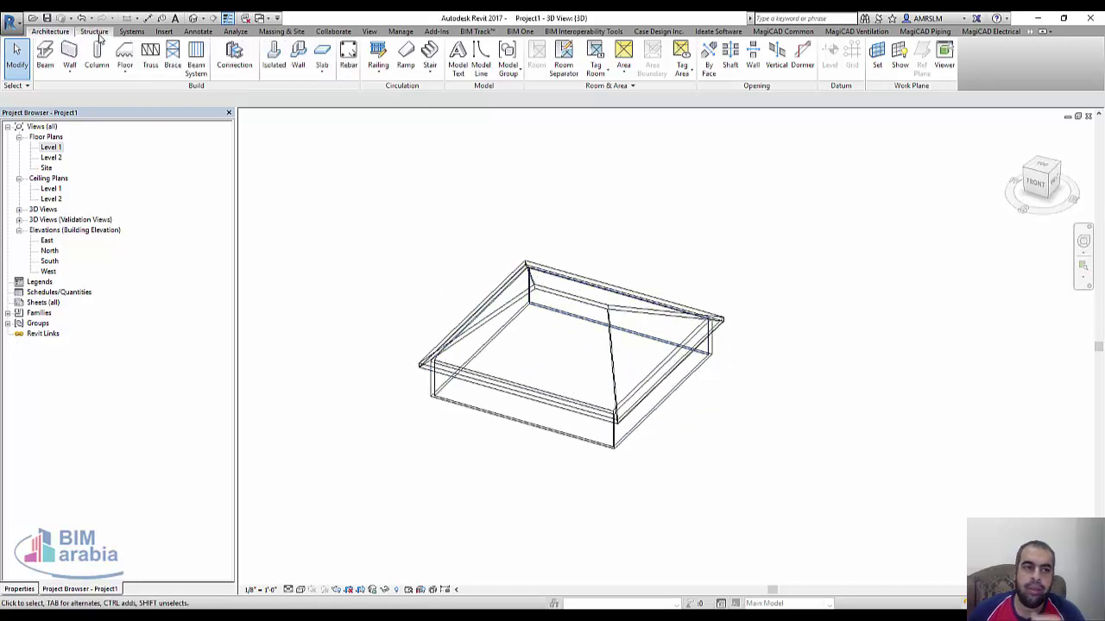
click(202, 71)
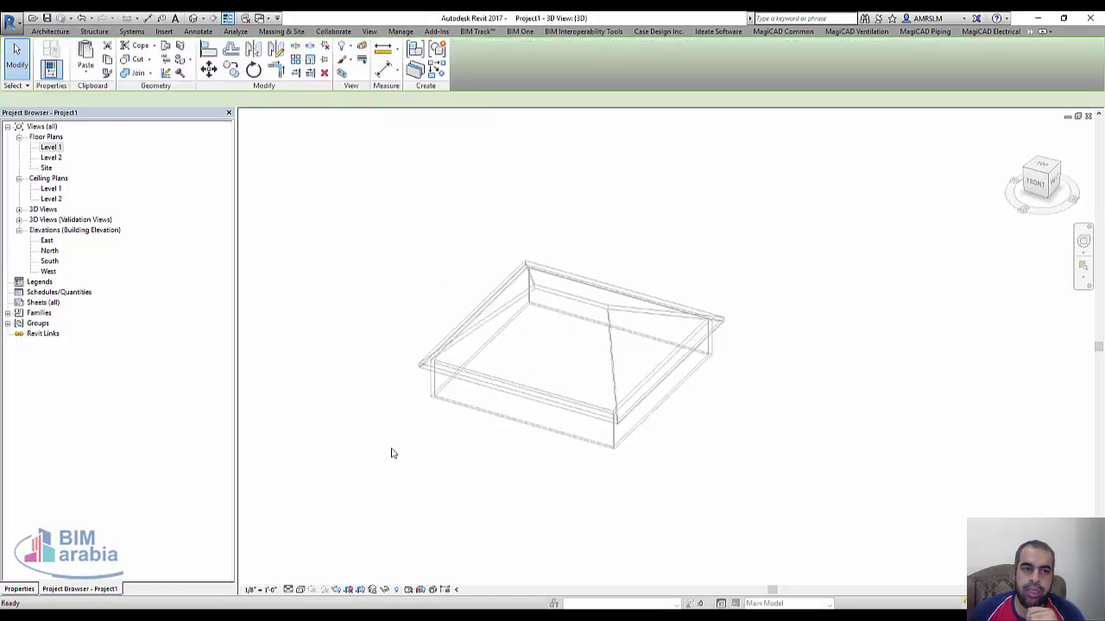
click(9, 588)
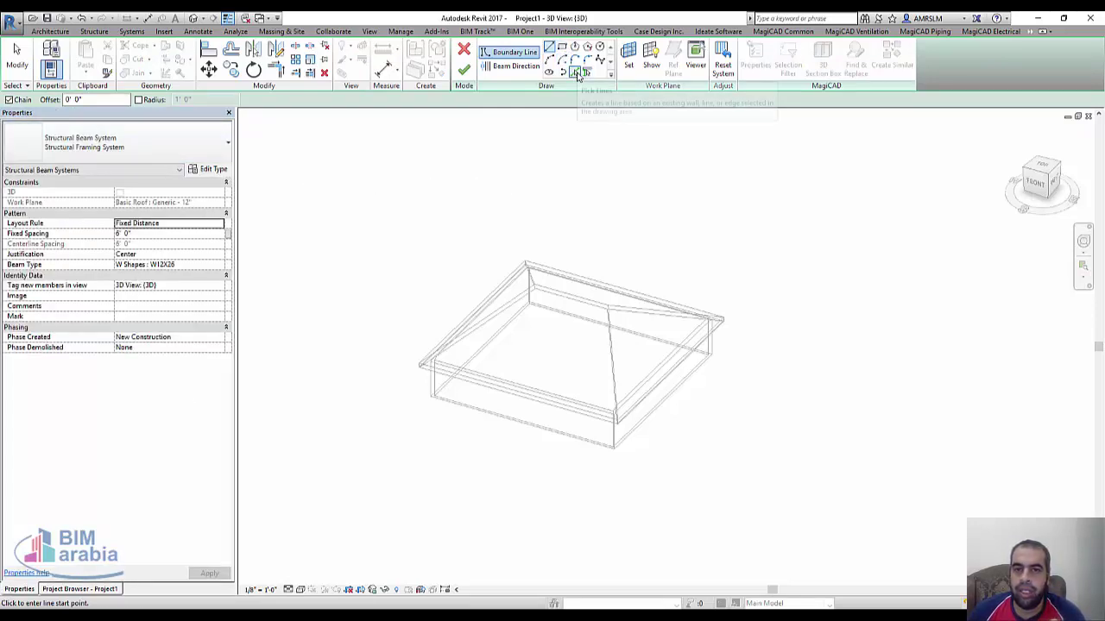
click(576, 73)
scroll(682, 362, up, 3)
scroll(678, 361, up, 2)
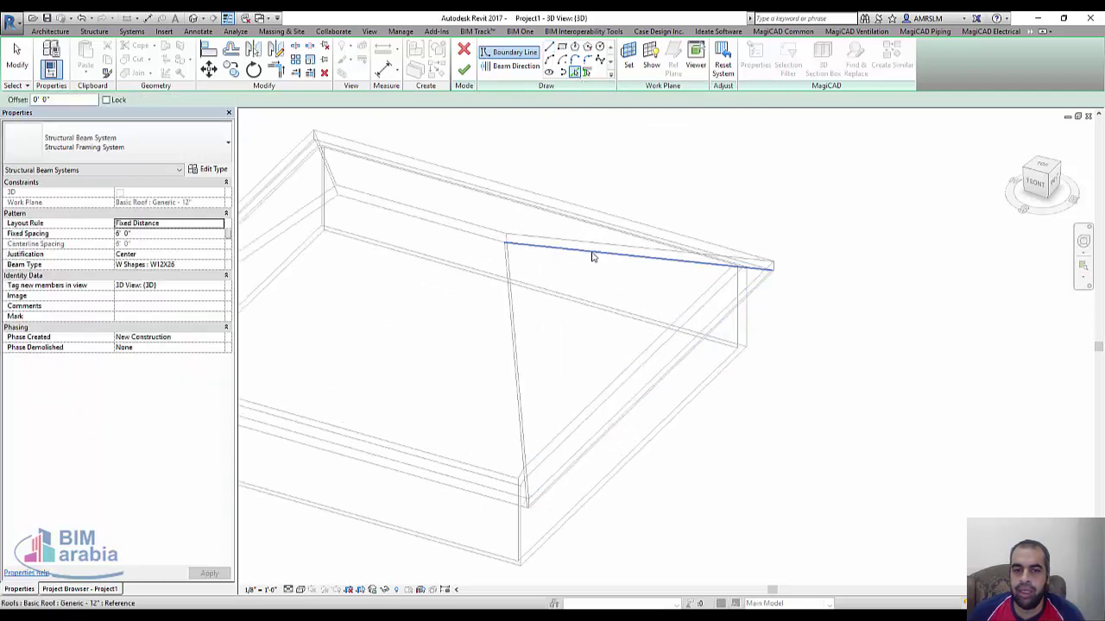
click(592, 253)
scroll(759, 276, up, 2)
scroll(713, 267, up, 2)
scroll(713, 268, up, 2)
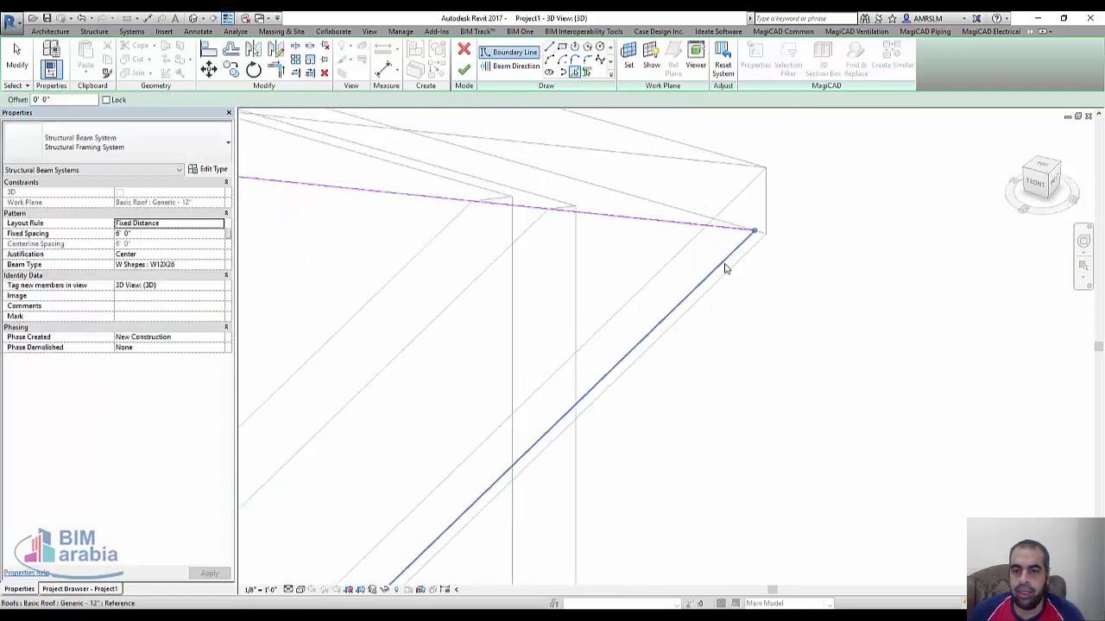
scroll(742, 250, up, 1)
click(756, 229)
scroll(794, 276, up, 2)
scroll(811, 304, down, 3)
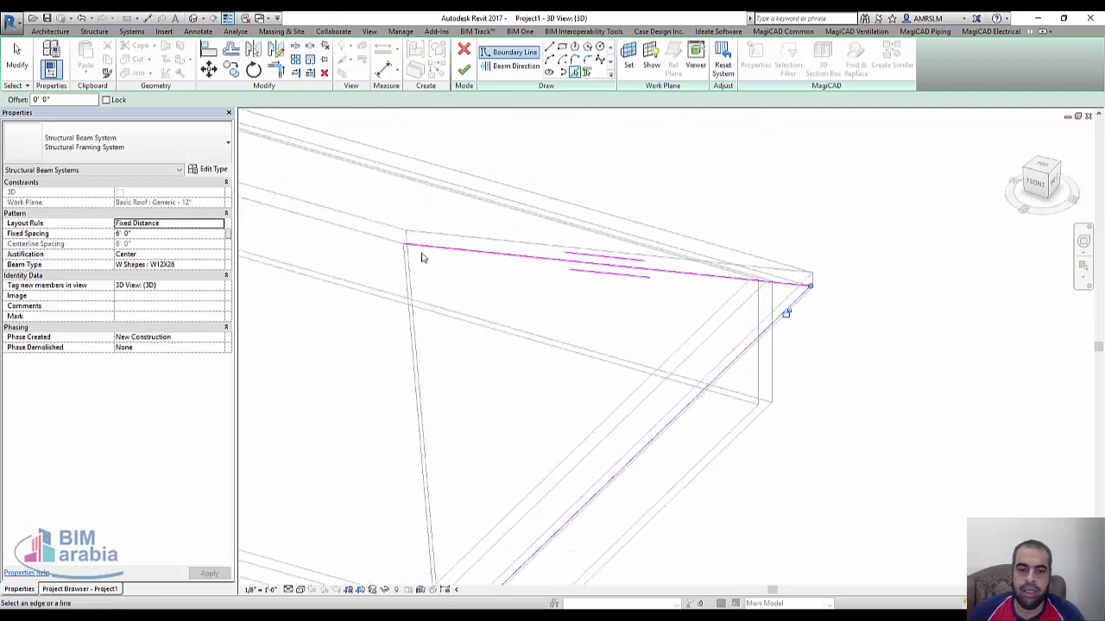
scroll(406, 255, up, 3)
click(372, 263)
scroll(363, 259, down, 2)
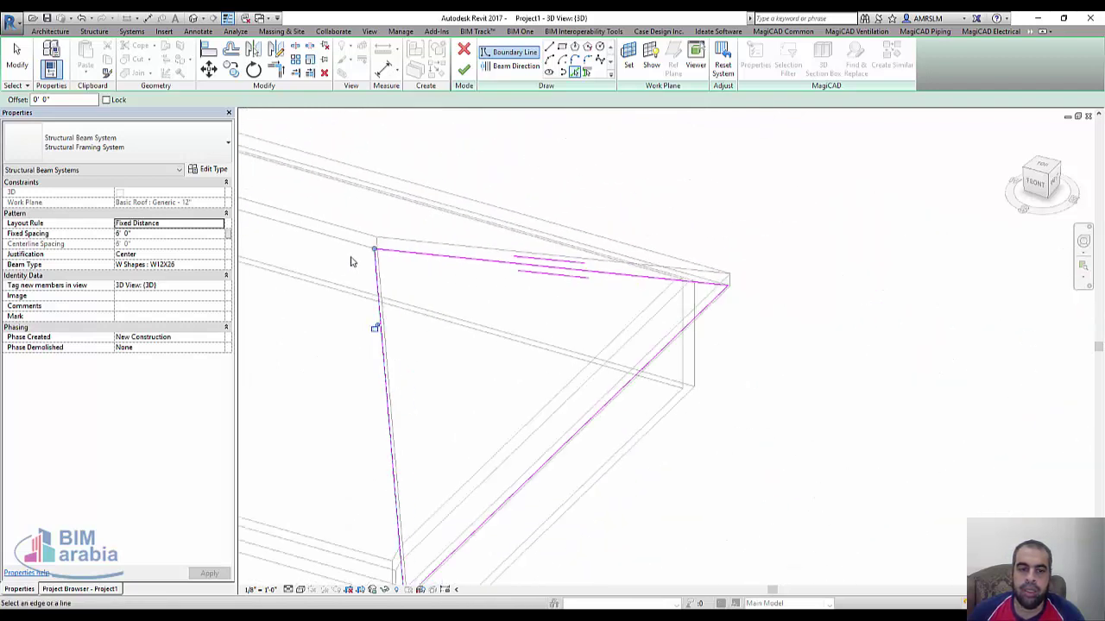
scroll(379, 277, down, 2)
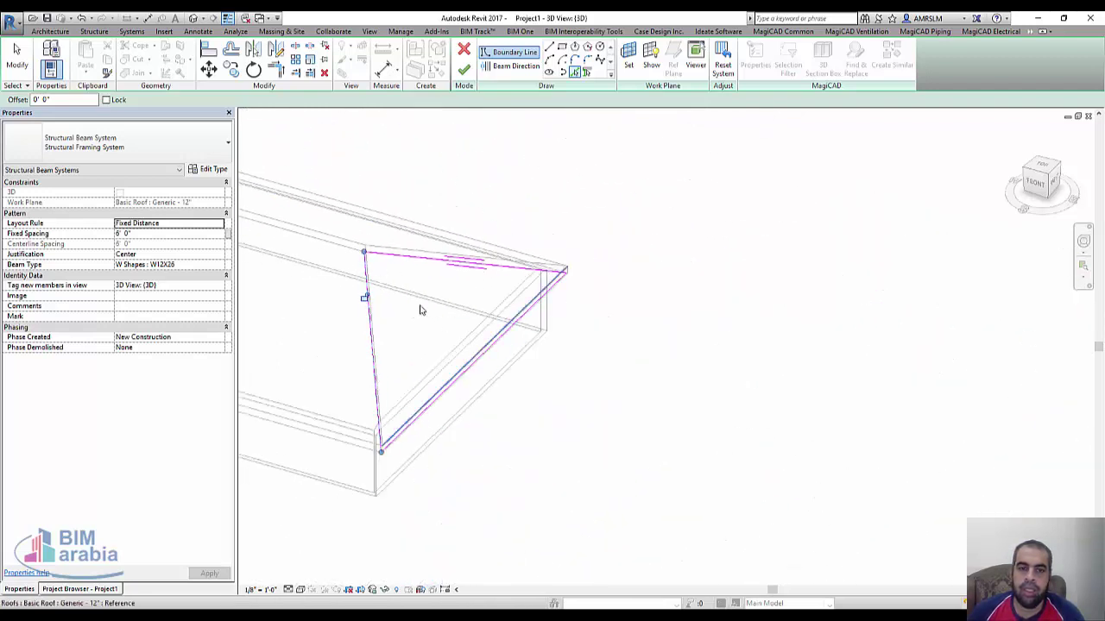
Set the beam direction along the triangle's roof edge.
click(511, 66)
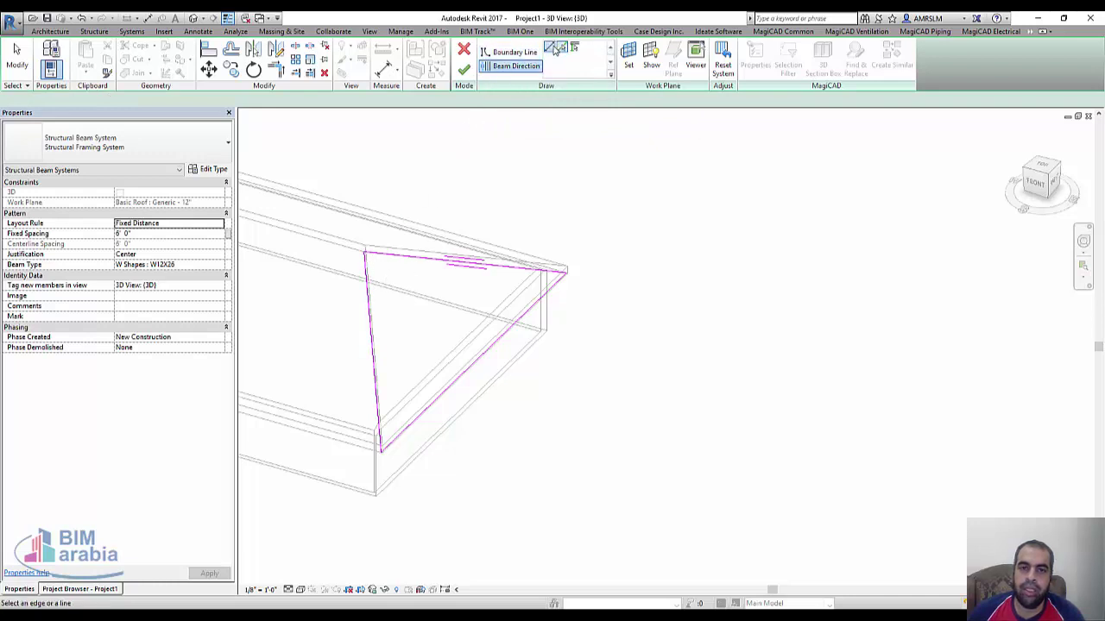
click(365, 252)
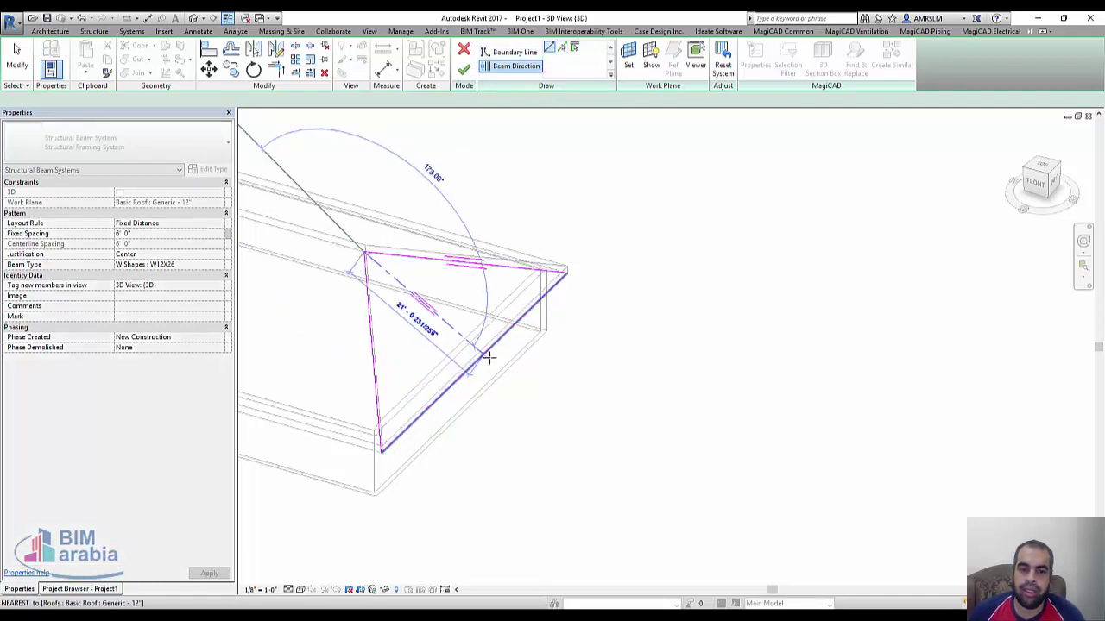
click(471, 357)
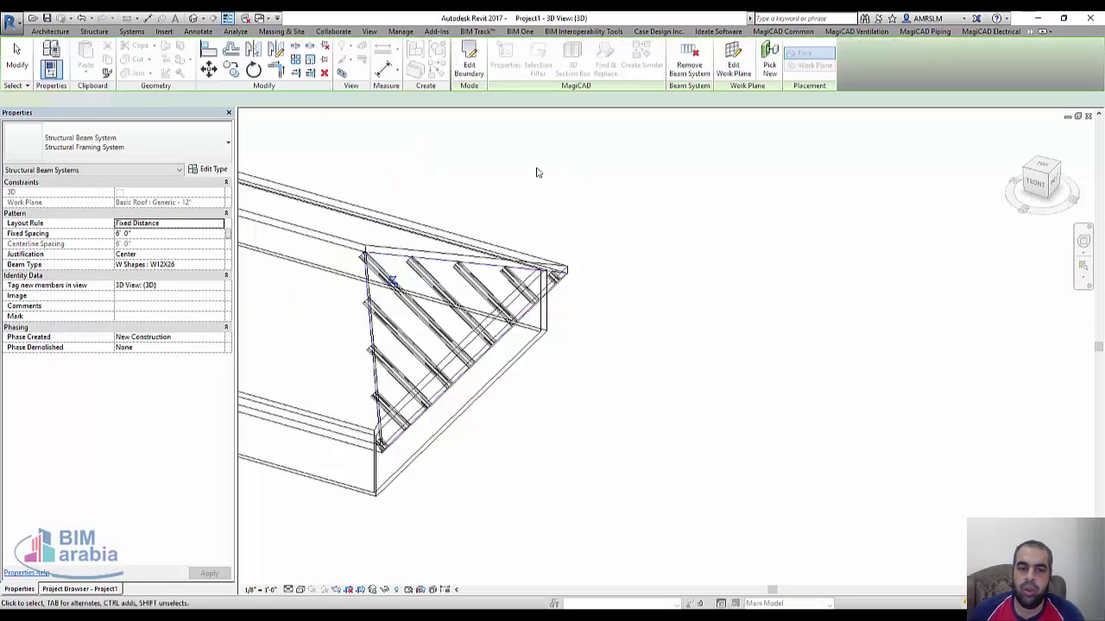
Orbit around the new hip-face beams, view the roof from TOP, and cancel Mirror.
mouse_move(544, 457)
shift+middle_down()
mouse_move(530, 247)
mouse_move(607, 303)
mouse_move(627, 337)
mouse_move(562, 382)
mouse_move(923, 420)
shift+middle_up()
mouse_move(296, 342)
shift+middle_down()
mouse_move(630, 405)
mouse_move(656, 389)
shift+middle_up()
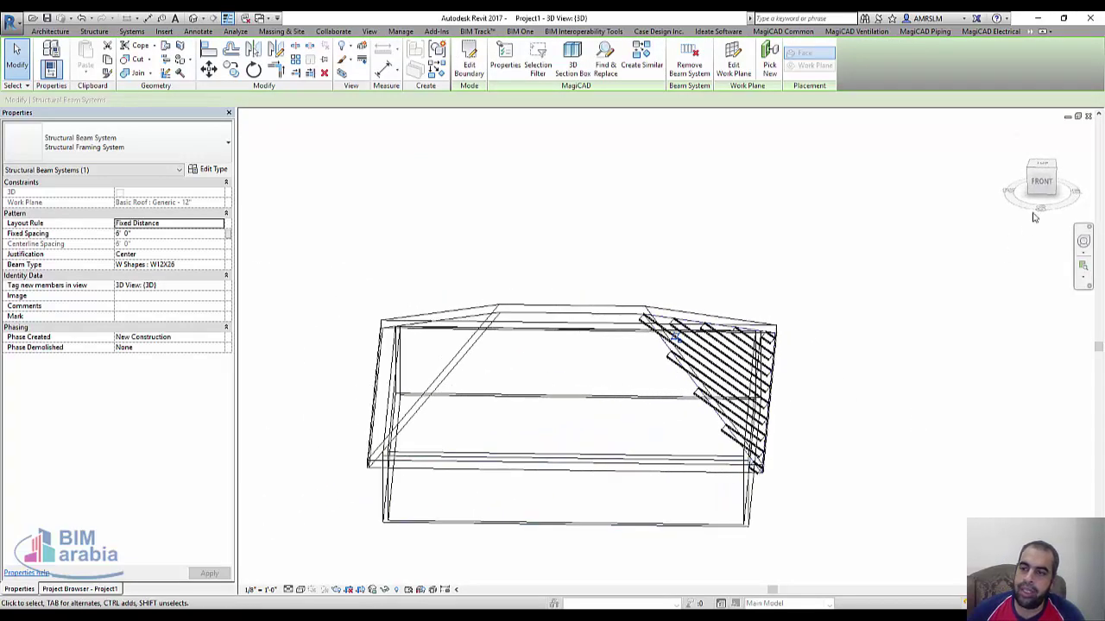
click(1042, 172)
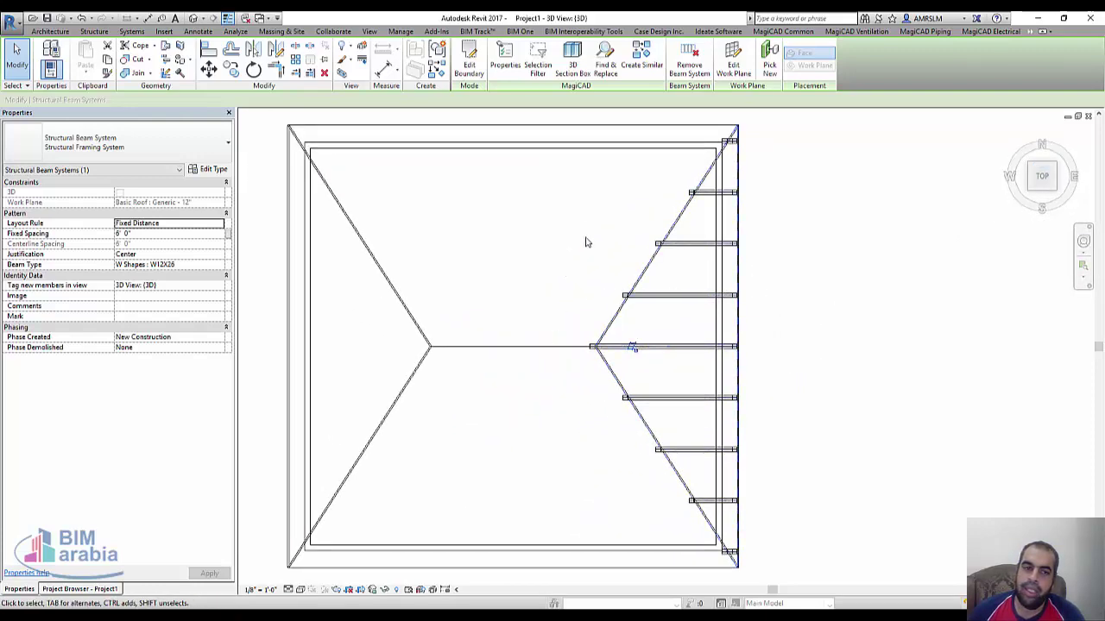
scroll(583, 251, down, 2)
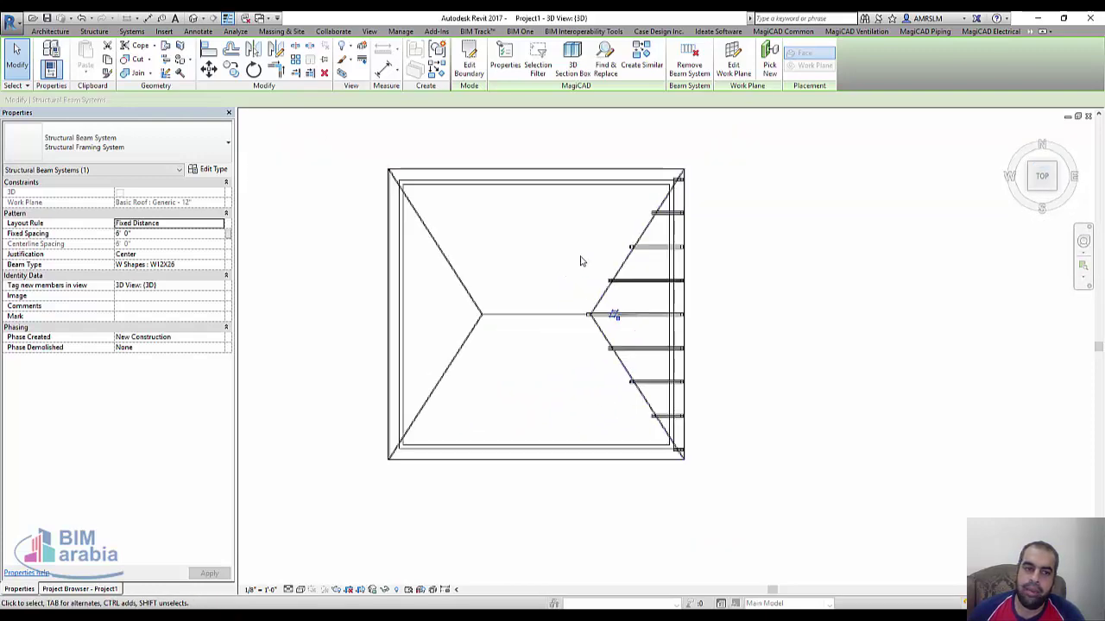
click(276, 50)
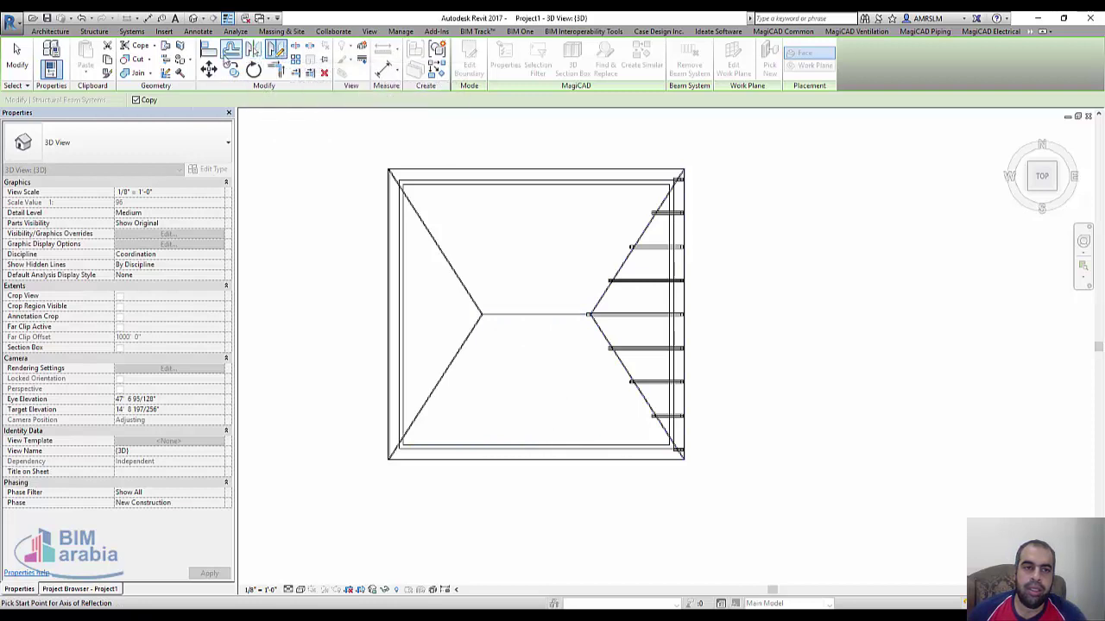
key(Escape)
key(Escape)
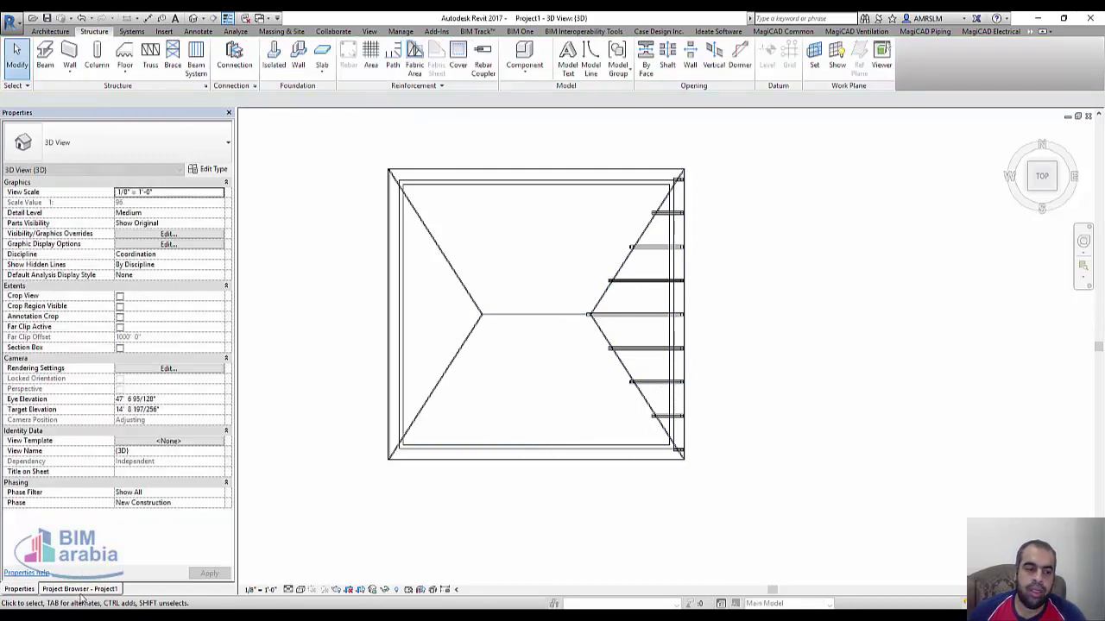
In the Level 2 plan, rotate-copy the hip beam system 180° to the opposite hip face.
click(81, 589)
double_click(49, 157)
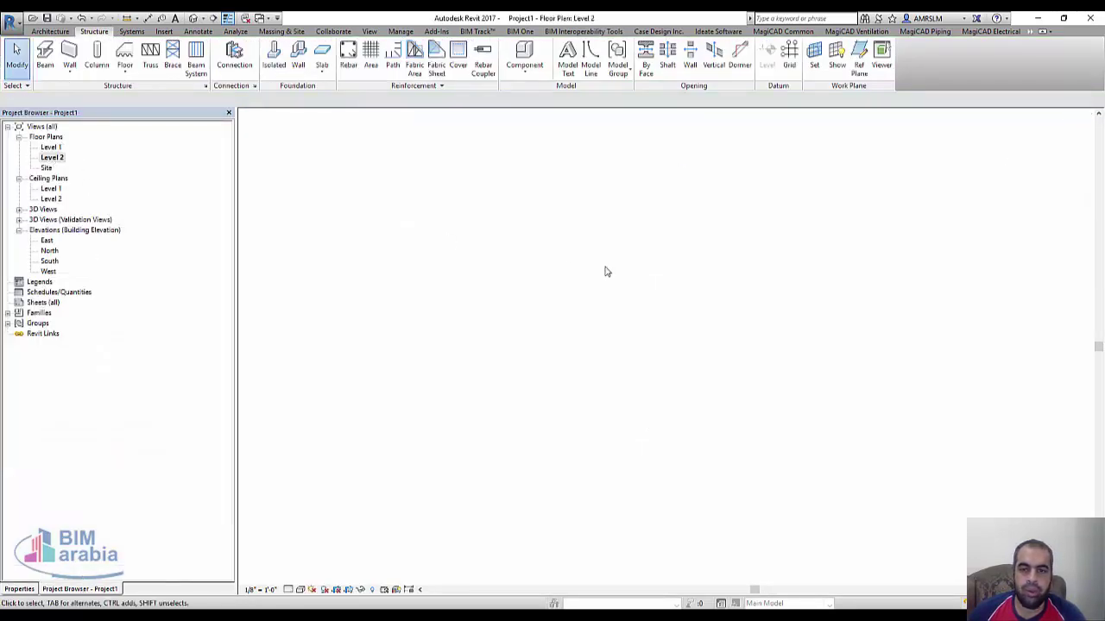
click(718, 334)
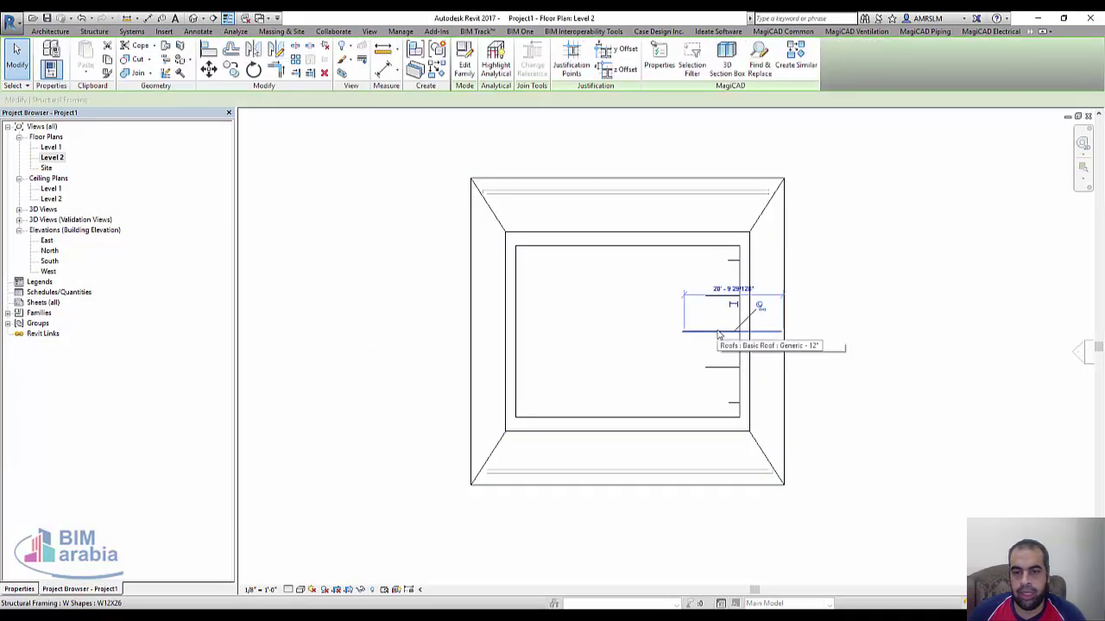
key(Escape)
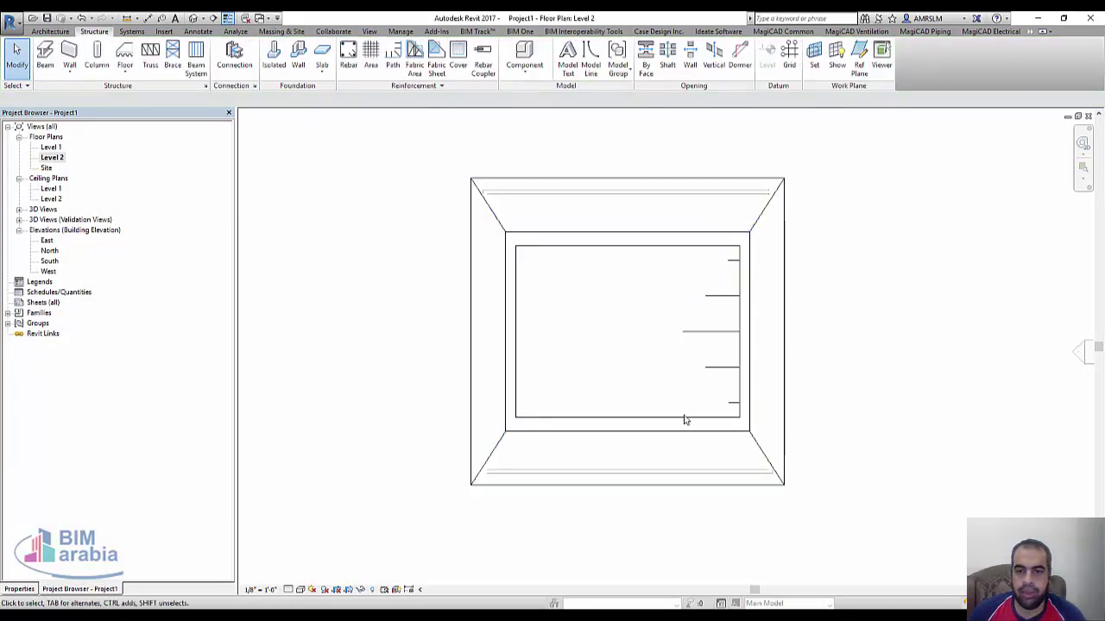
click(714, 377)
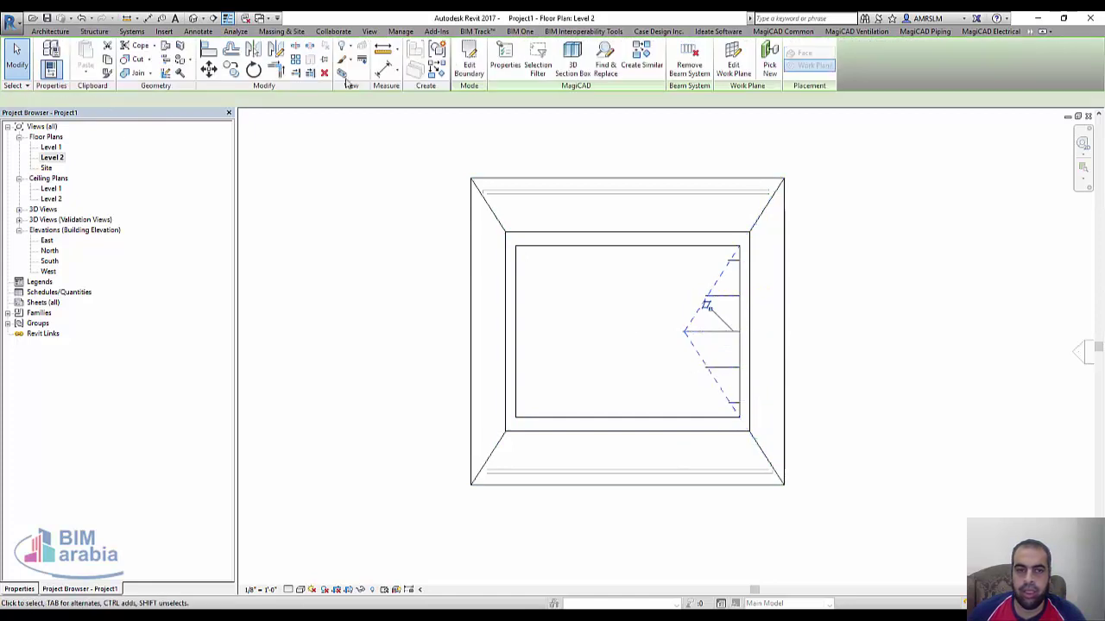
key(r)
key(o)
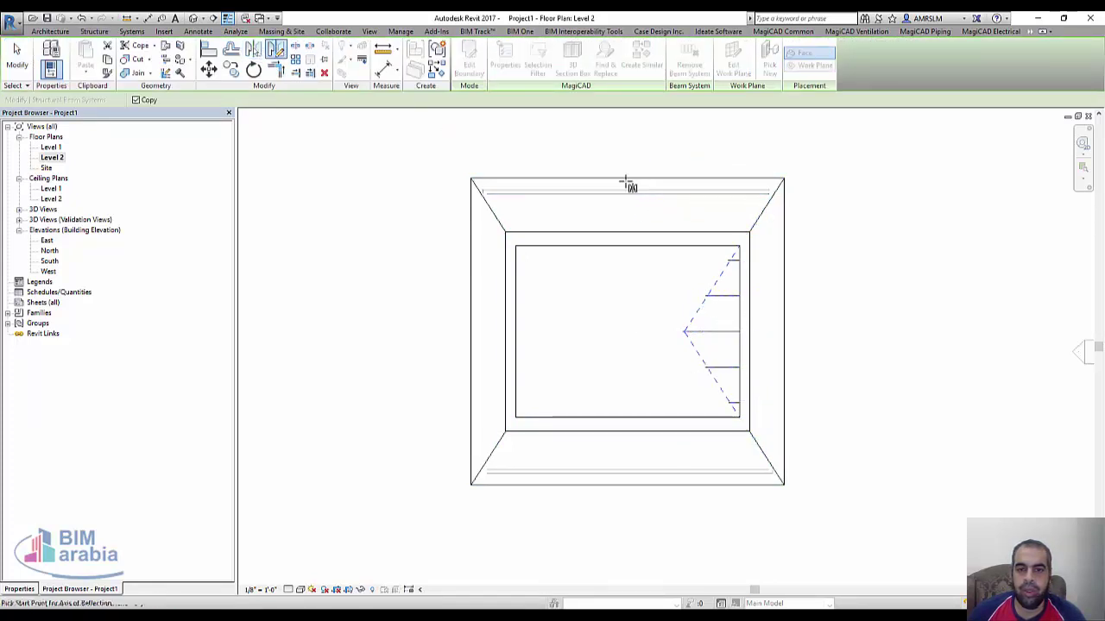
click(628, 179)
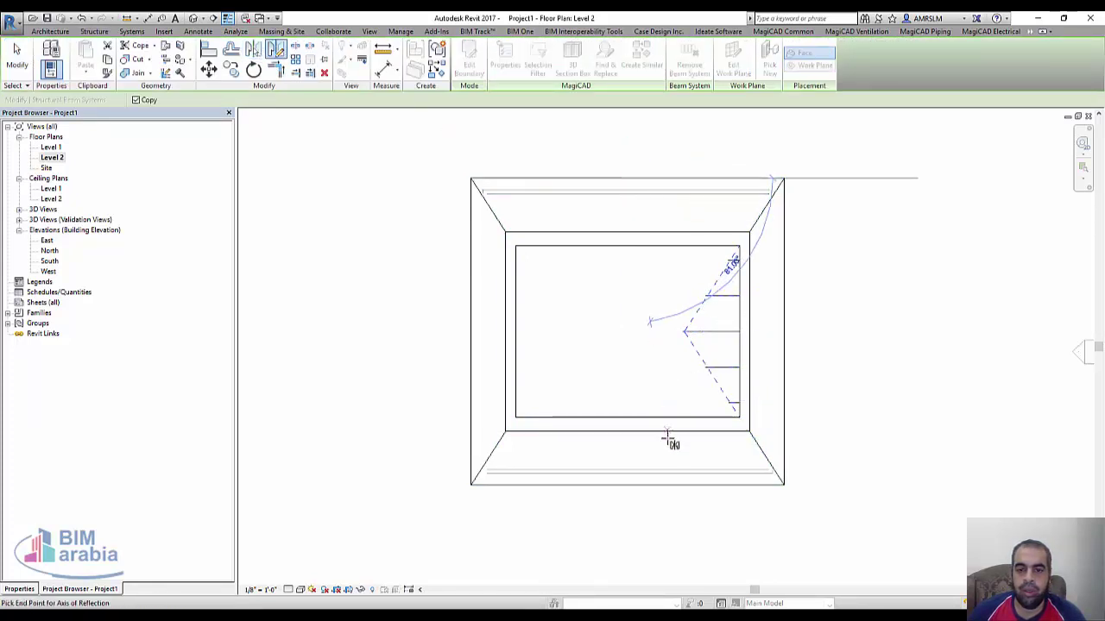
click(628, 485)
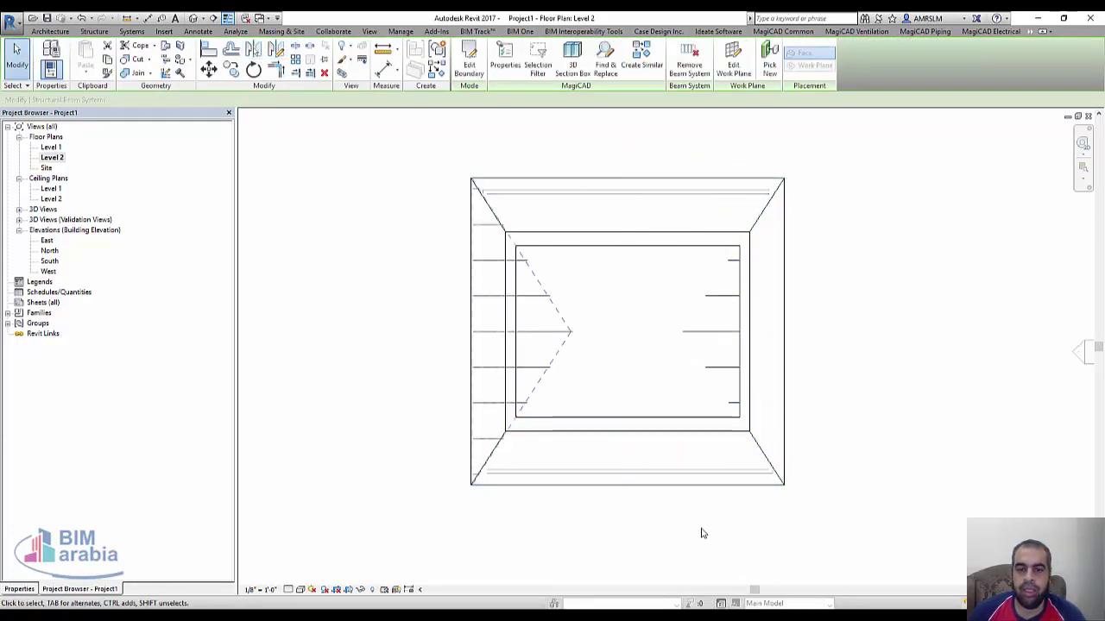
click(196, 18)
mouse_move(659, 370)
shift+middle_down()
mouse_move(633, 435)
mouse_move(755, 375)
mouse_move(671, 121)
mouse_move(565, 284)
shift+middle_up()
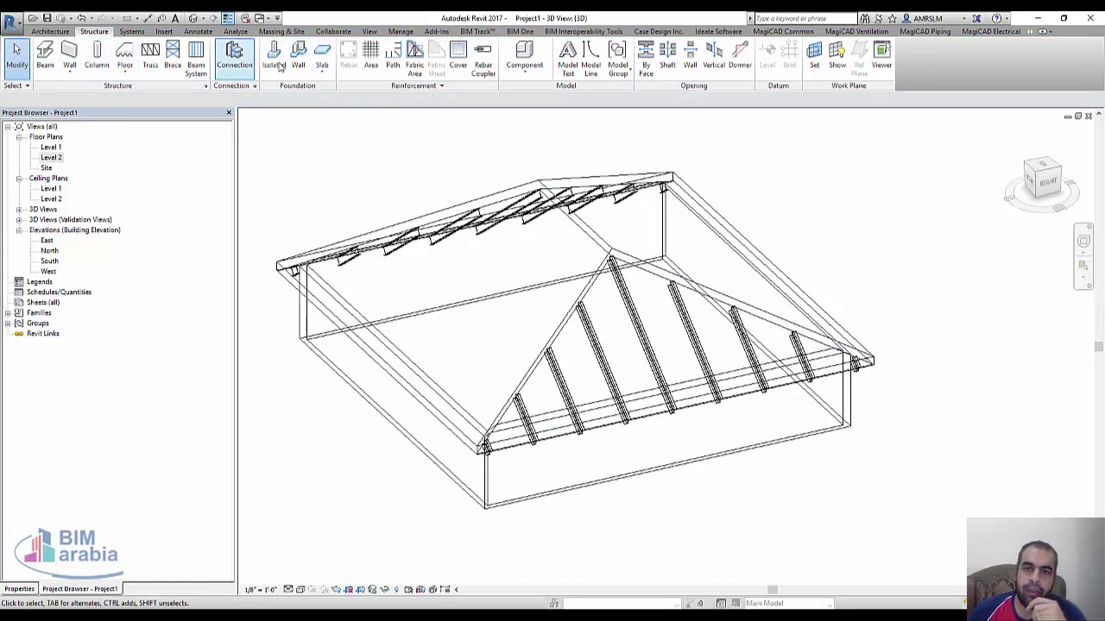
Set a long sloped roof face as the work plane, show its grid, and start a beam system sketch.
click(814, 57)
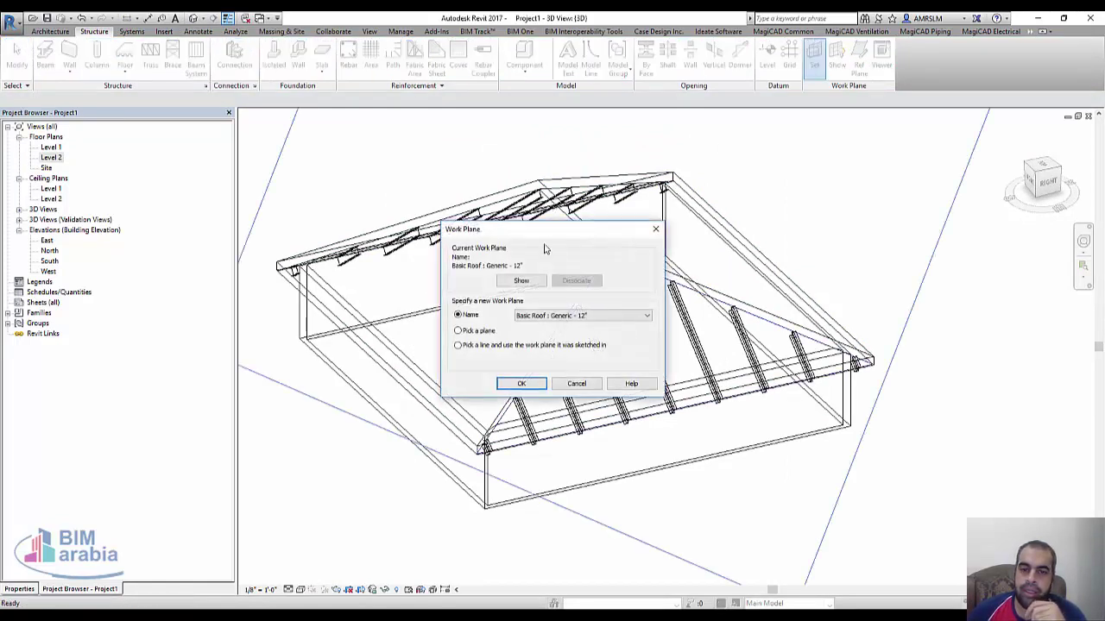
click(520, 383)
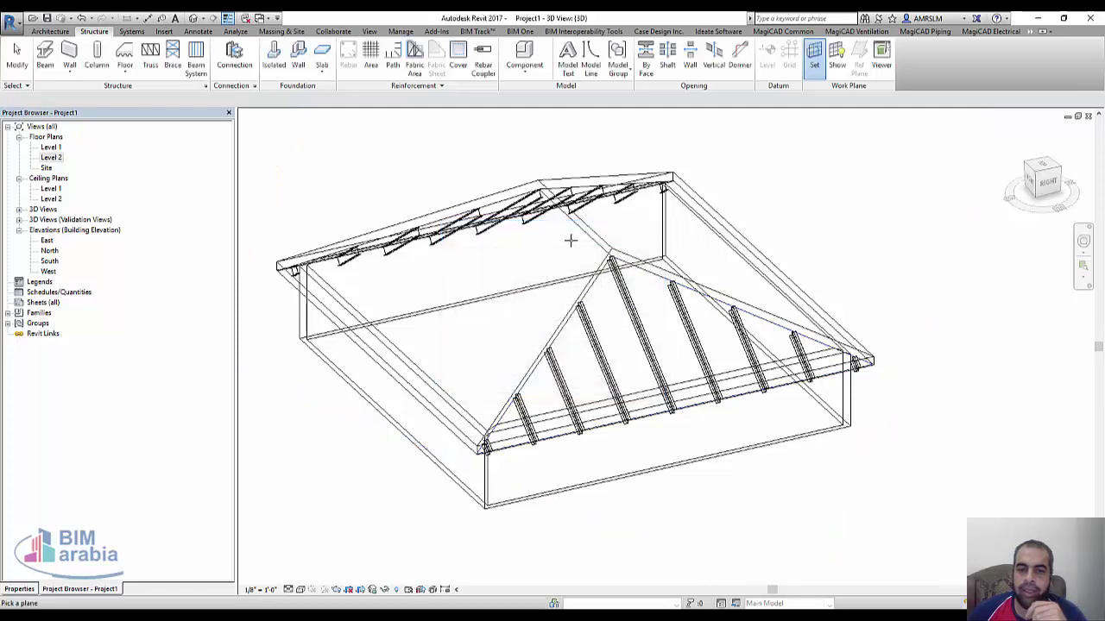
click(590, 236)
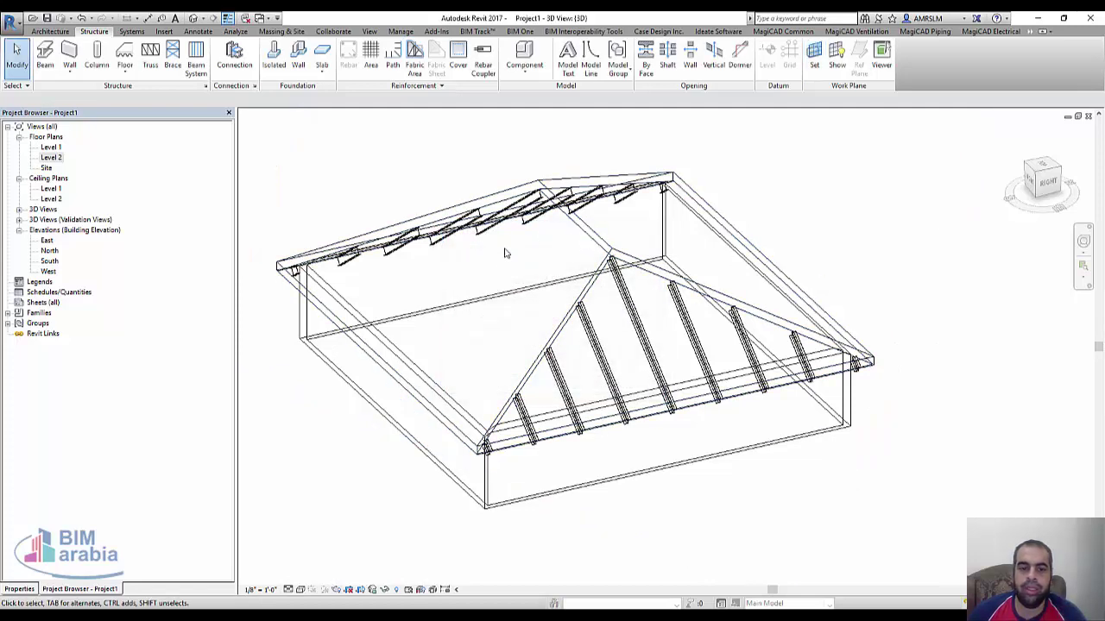
click(836, 57)
mouse_move(611, 230)
shift+middle_down()
mouse_move(604, 269)
mouse_move(486, 224)
mouse_move(550, 388)
mouse_move(411, 286)
shift+middle_up()
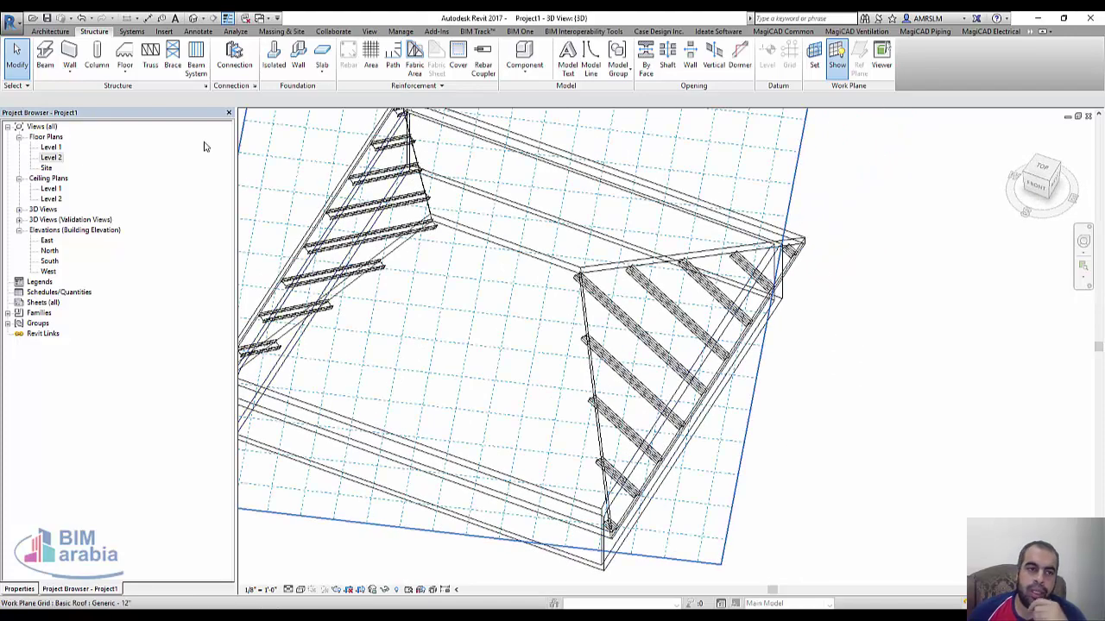
click(197, 69)
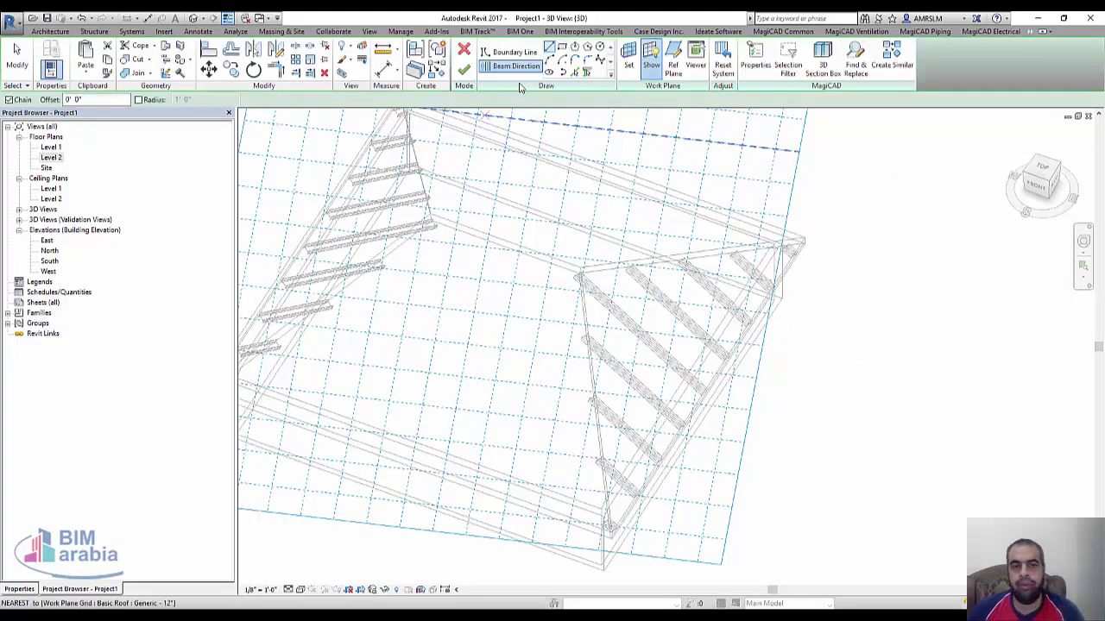
Pick the top, side, bottom and remaining edges of the trapezoidal slope as the boundary.
click(575, 72)
click(518, 259)
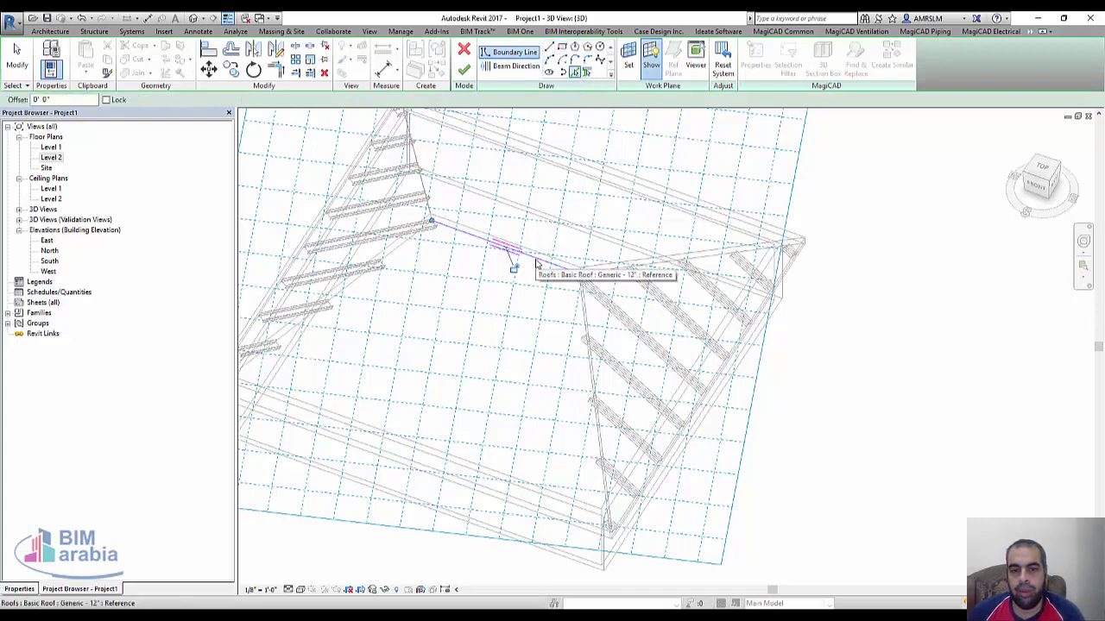
scroll(583, 319, up, 3)
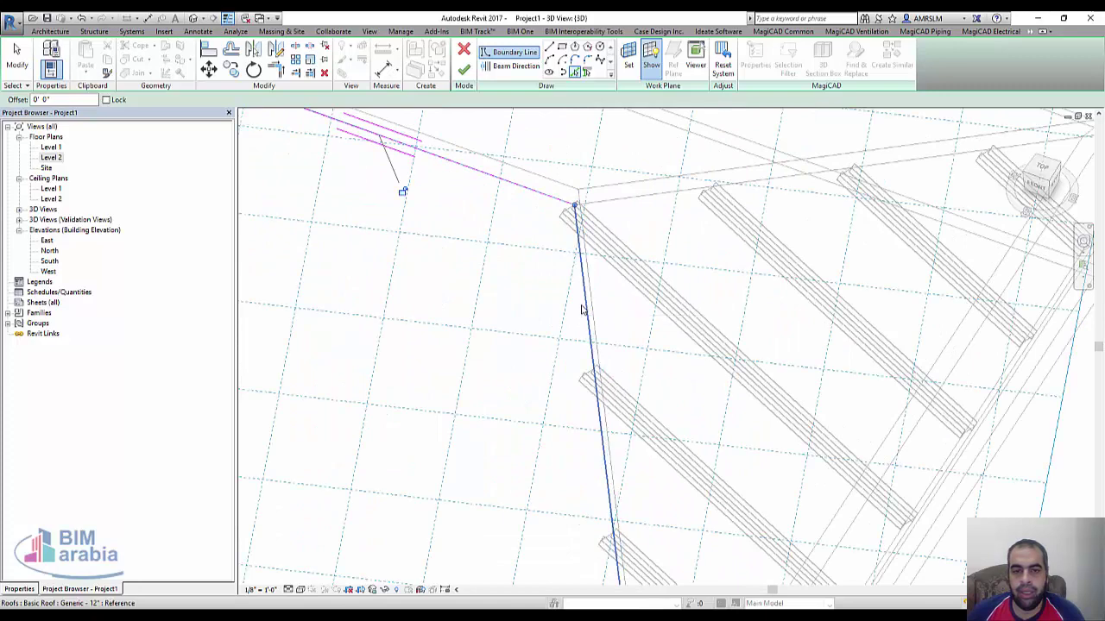
click(583, 310)
scroll(624, 247, down, 3)
scroll(576, 417, up, 3)
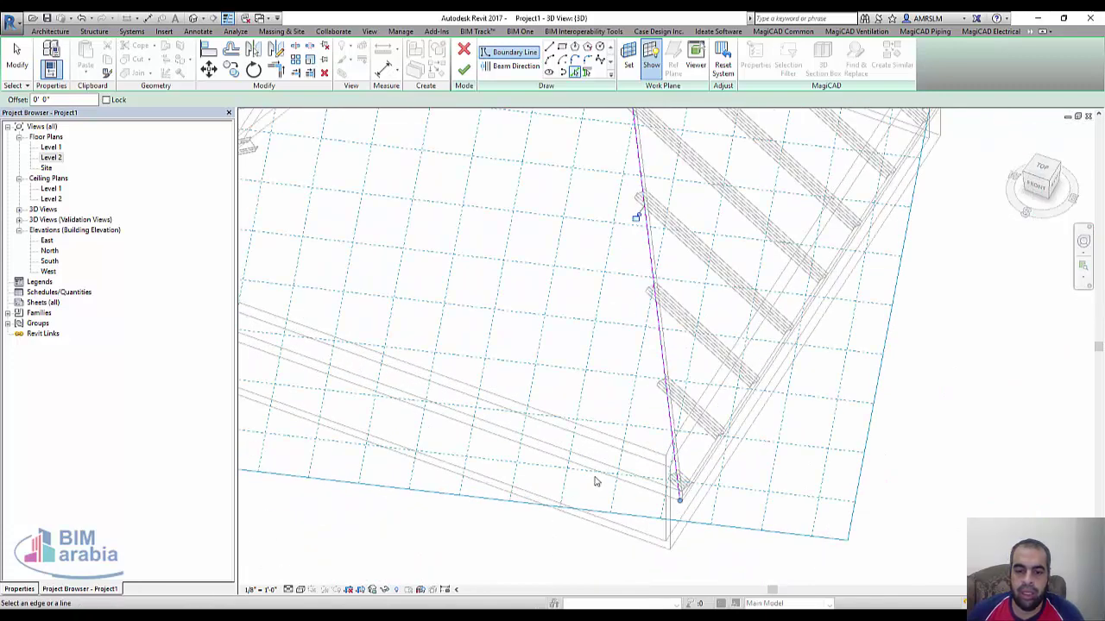
scroll(647, 516, up, 1)
scroll(648, 517, down, 1)
click(654, 463)
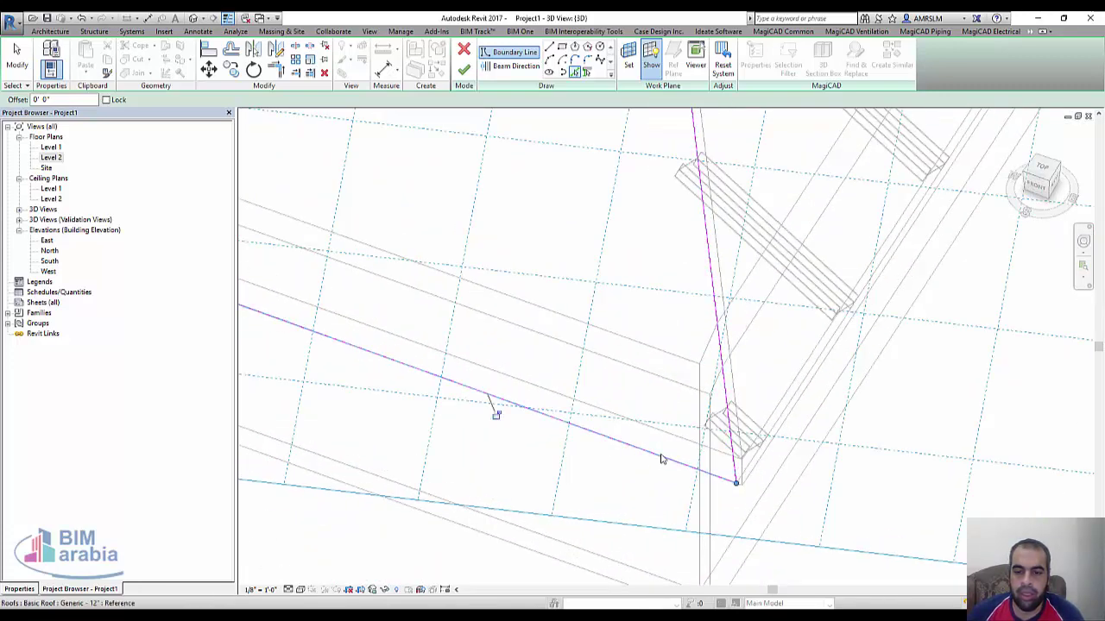
scroll(660, 449, down, 3)
scroll(672, 435, down, 2)
scroll(672, 435, up, 2)
scroll(708, 288, up, 3)
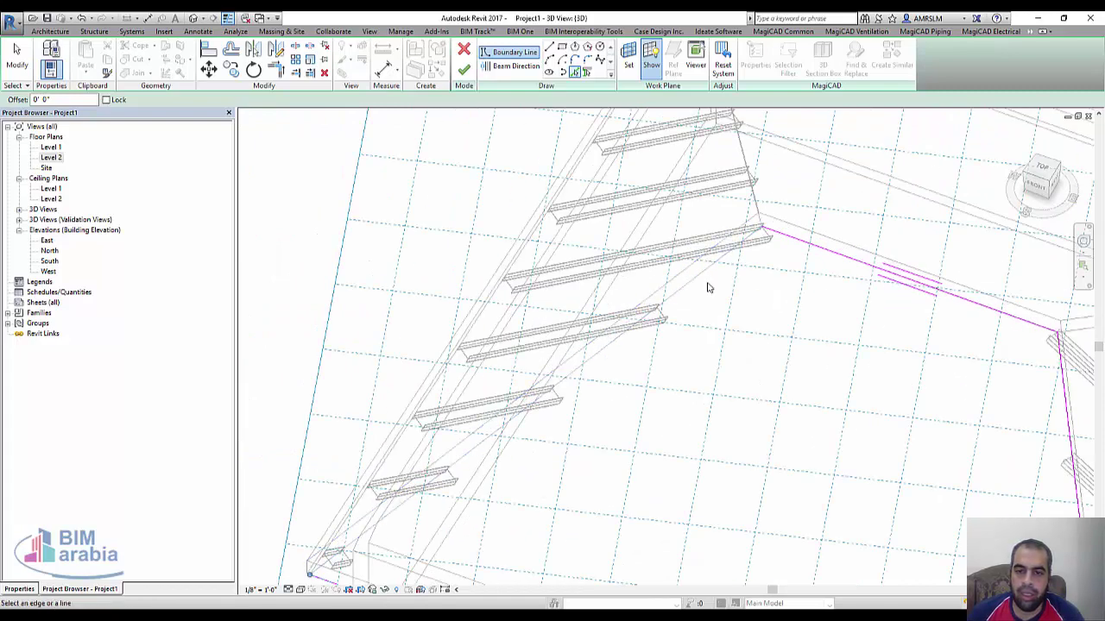
click(693, 309)
scroll(693, 309, down, 3)
scroll(458, 328, down, 2)
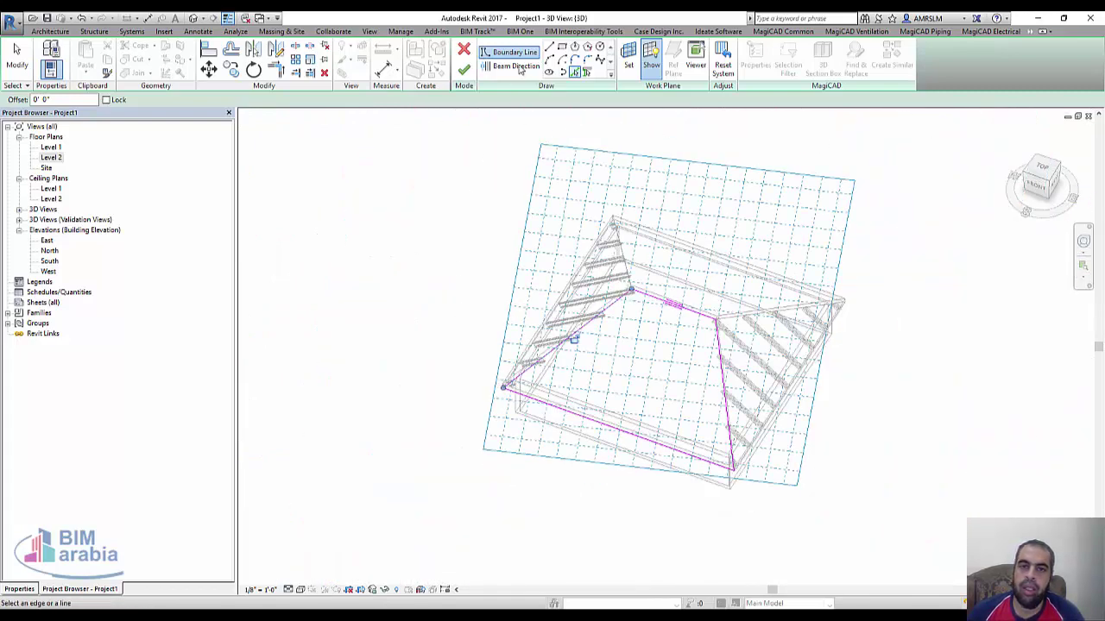
Draw the beam direction down the slope and finish the beam system.
click(516, 65)
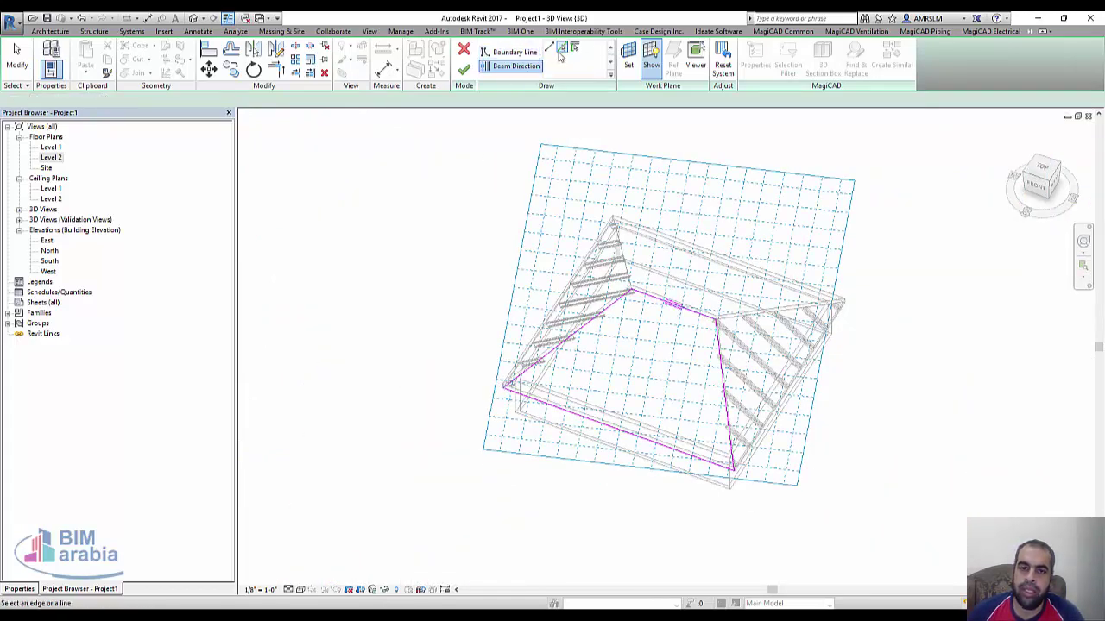
click(665, 283)
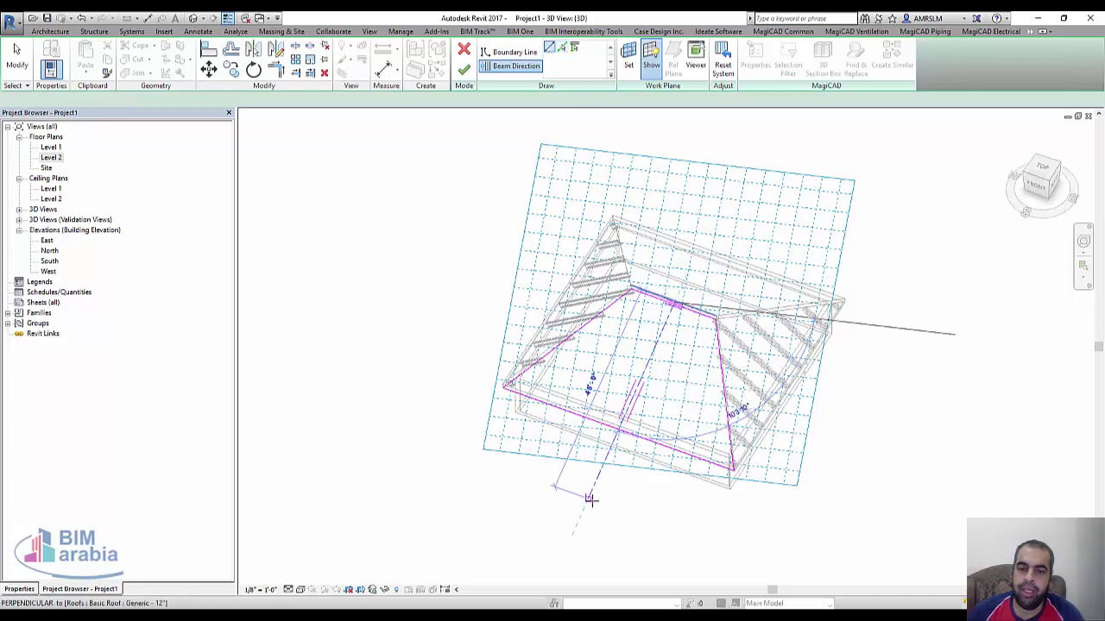
click(589, 499)
click(464, 72)
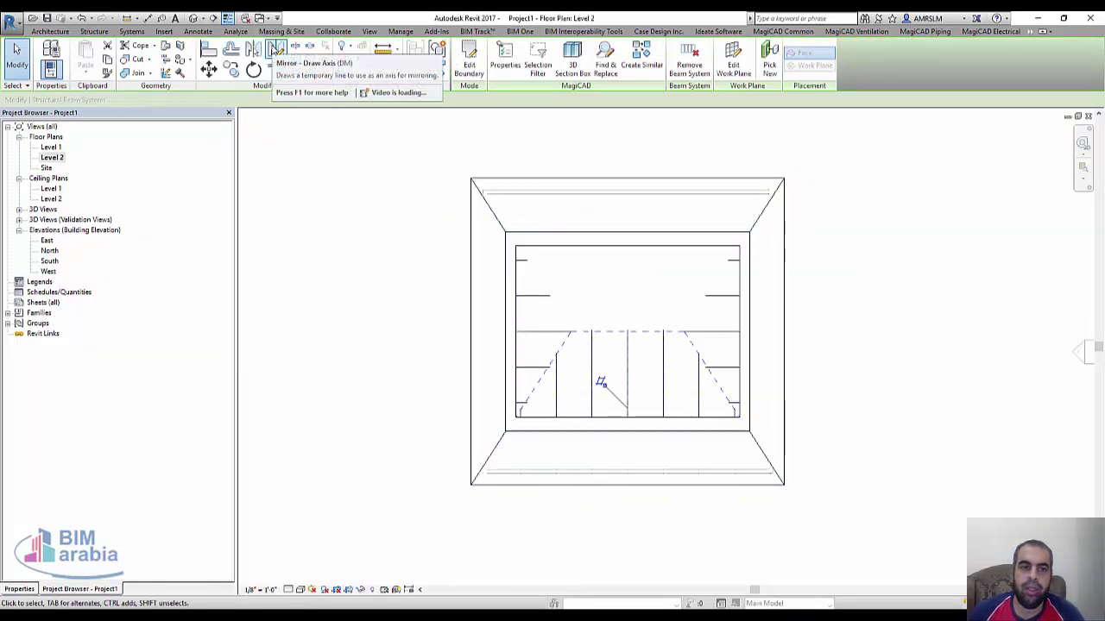
Mirror a copy of the slope beam system onto the opposite slope and orbit it in 3D.
click(276, 49)
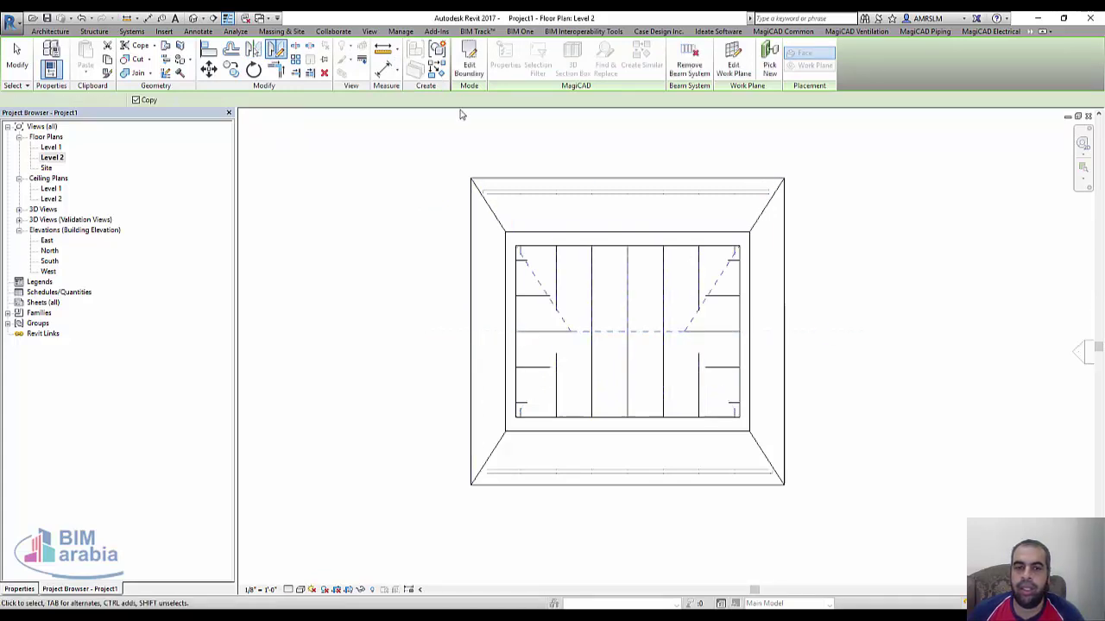
key(Escape)
click(193, 18)
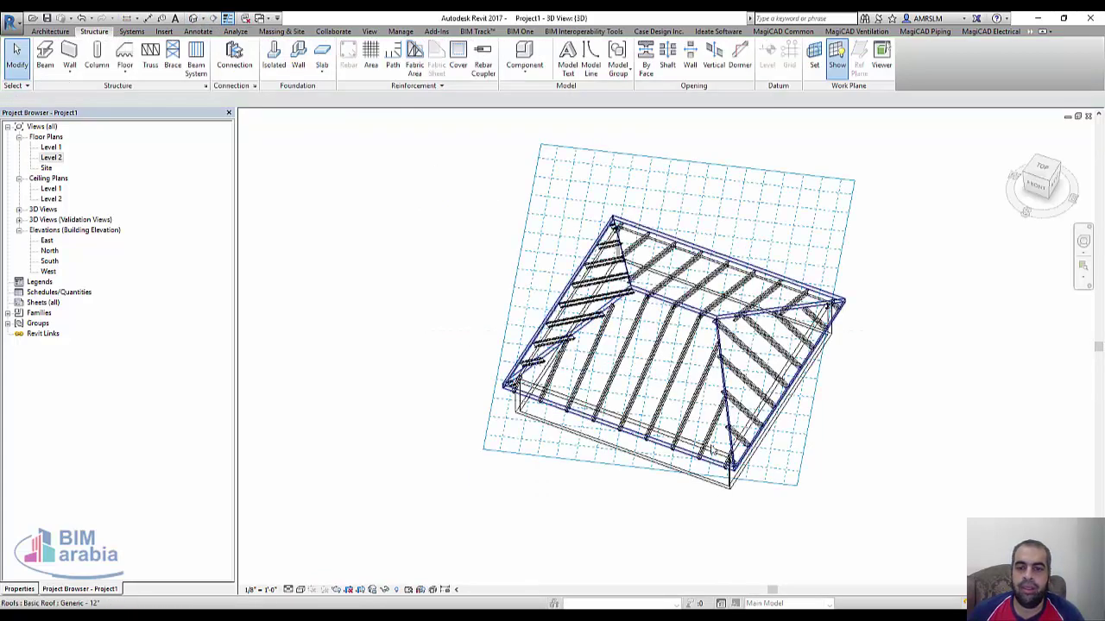
scroll(679, 440, up, 3)
shift+middle_drag(665, 435, 600, 276)
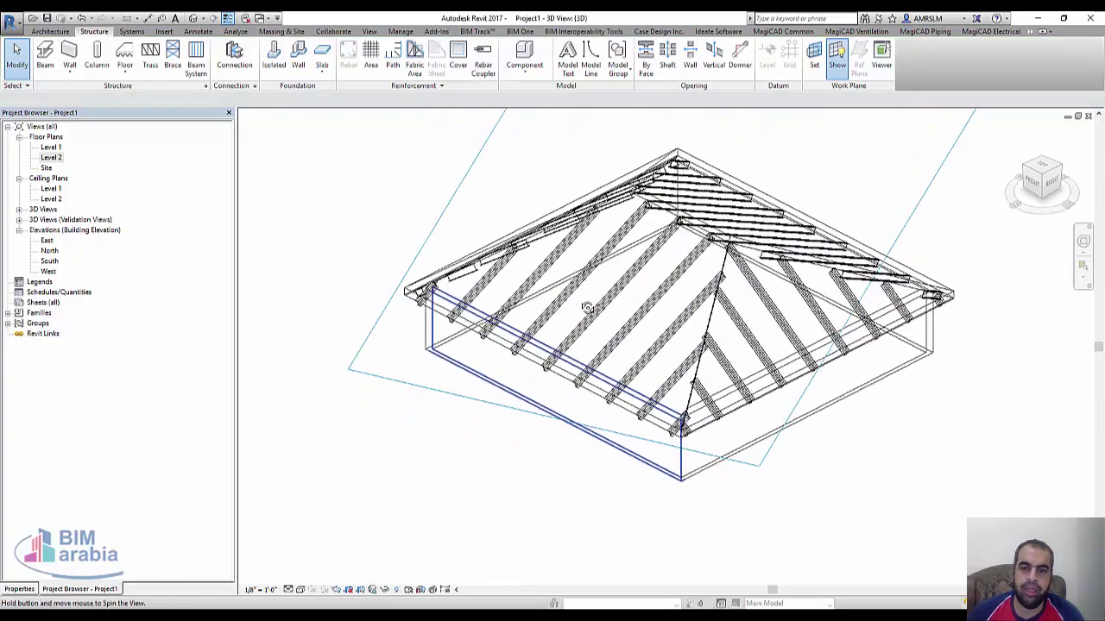